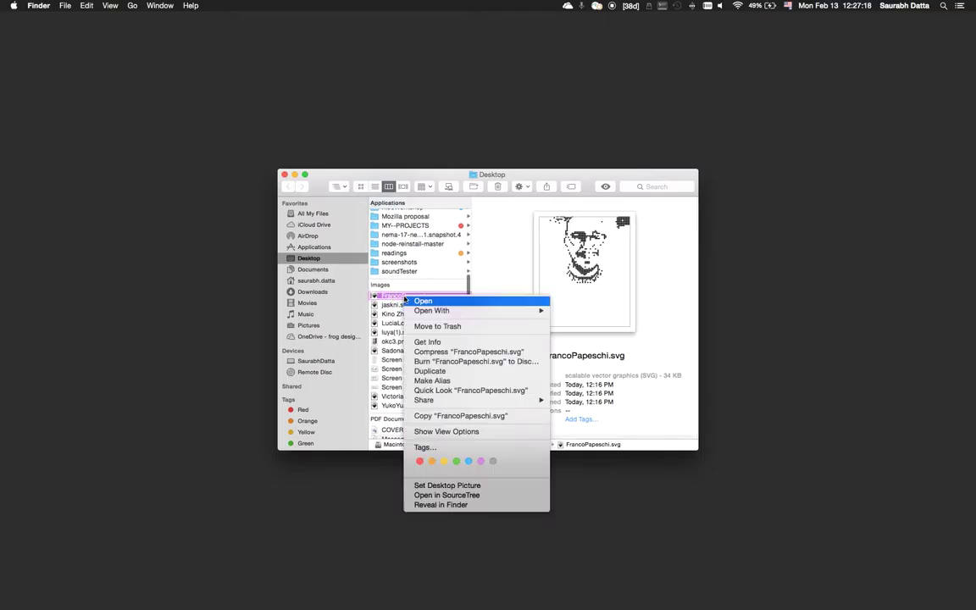
mouse_move(517, 311)
left_click(683, 341)
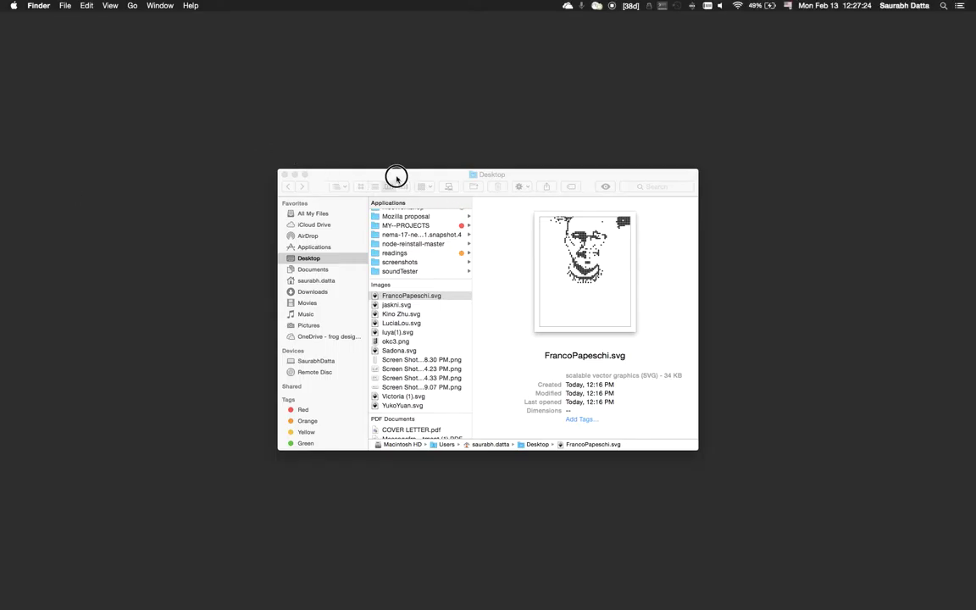
left_click(394, 174)
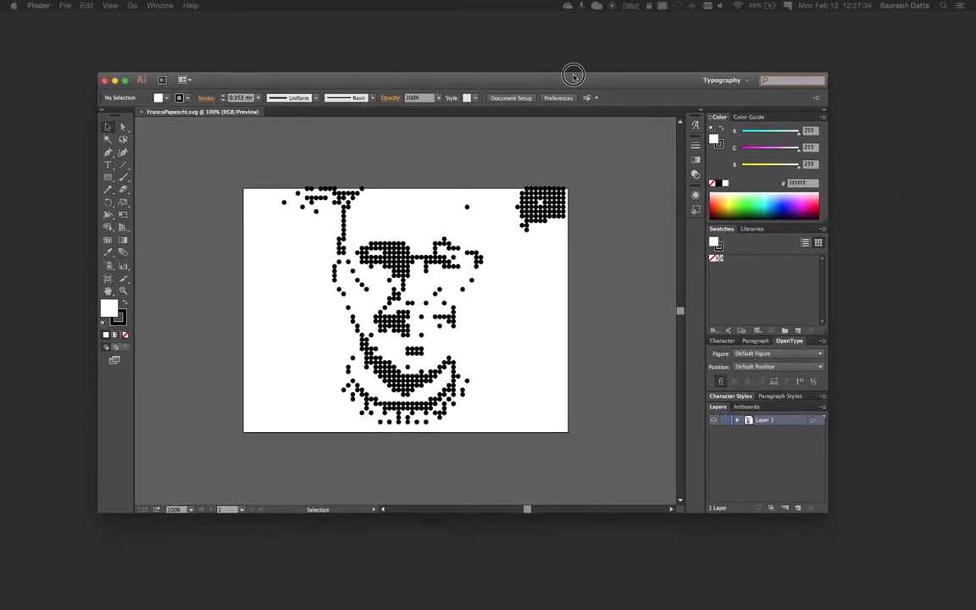
Shrink the Desktop folder window to the top-left, shift Illustrator right, and switch to Direct Selection.
left_click_drag(573, 77, 606, 91)
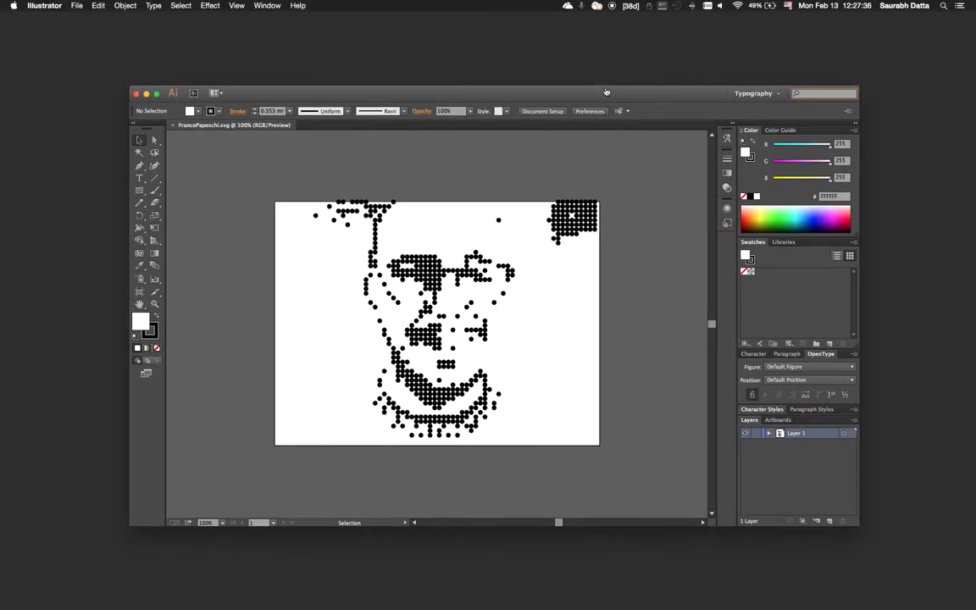
key("super+Tab")
left_click_drag(698, 172, 204, 36)
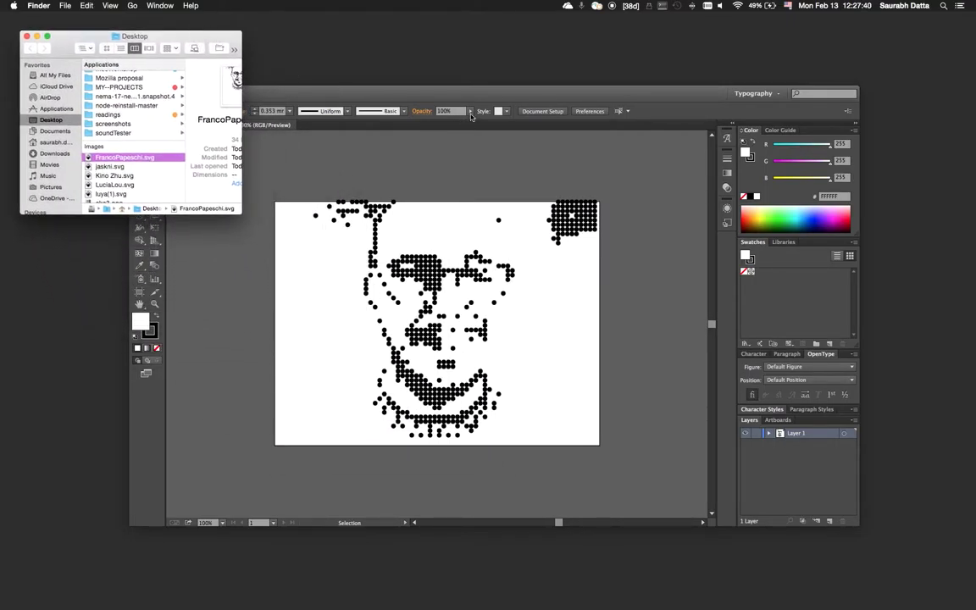
left_click(508, 90)
left_click_drag(568, 95, 632, 95)
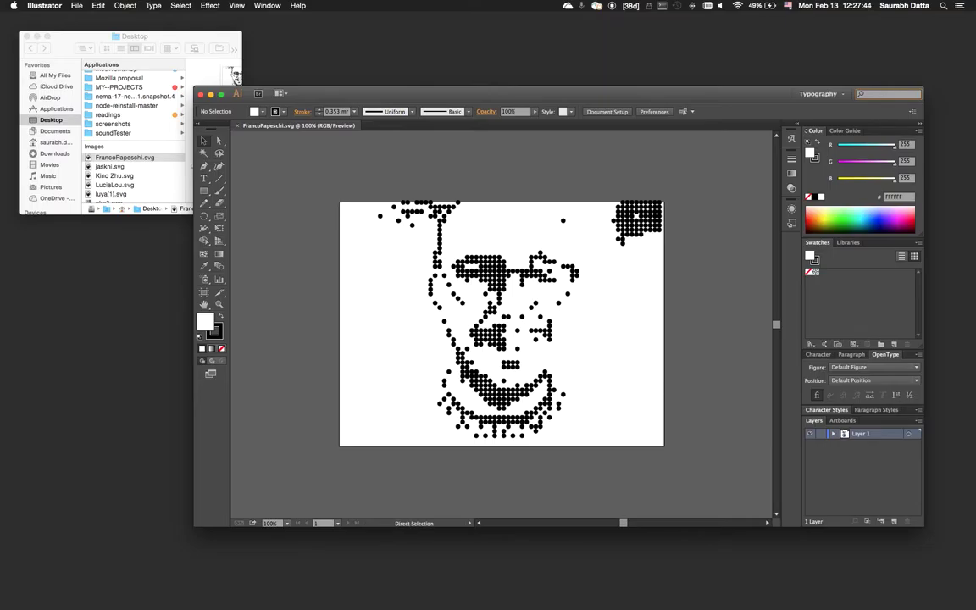
key("a")
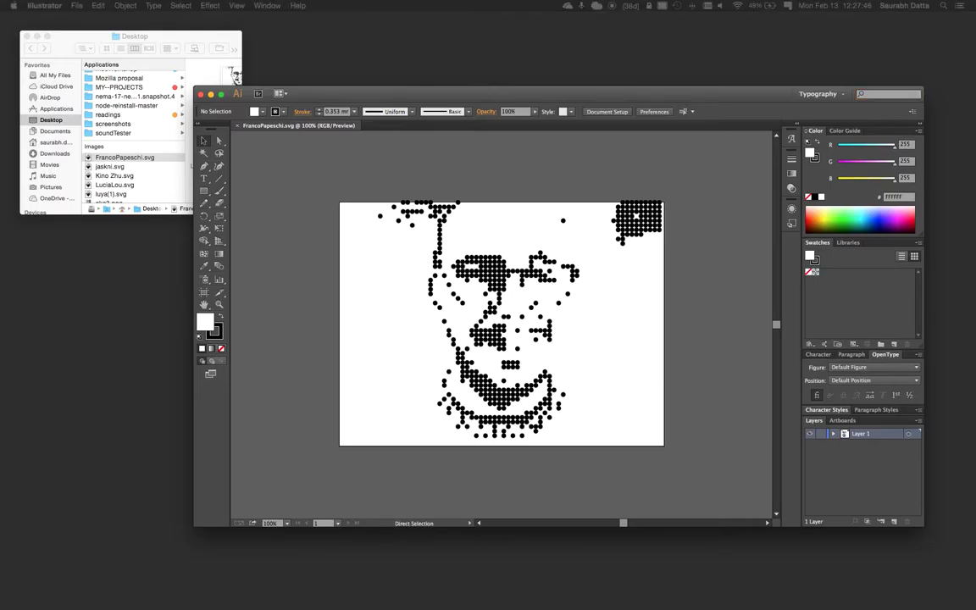
key("super+n")
Create a new 160 × 160 mm document.
left_click(740, 257)
left_click(661, 314)
double_click(661, 272)
type("160")
key("Tab")
type("160")
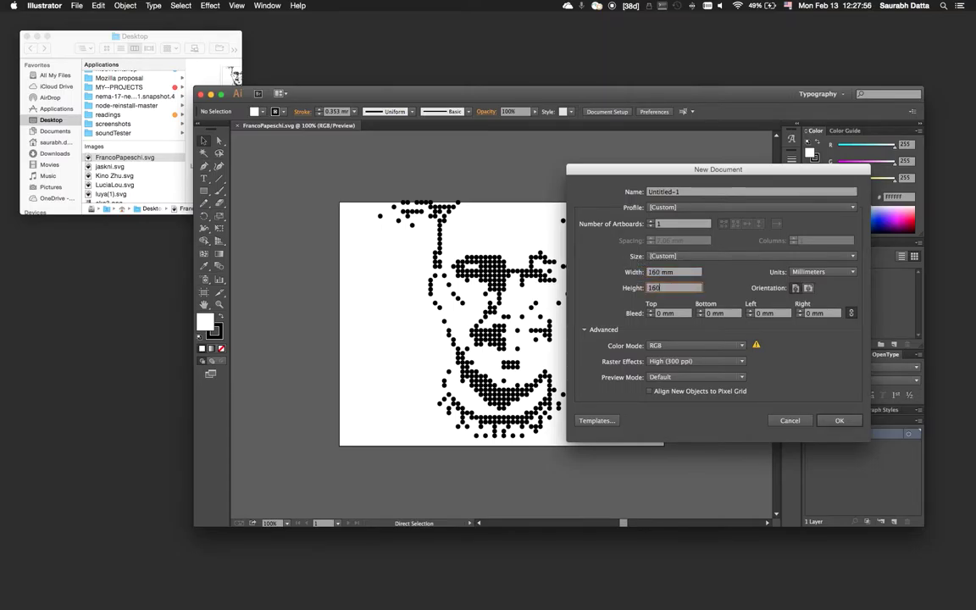
key("Return")
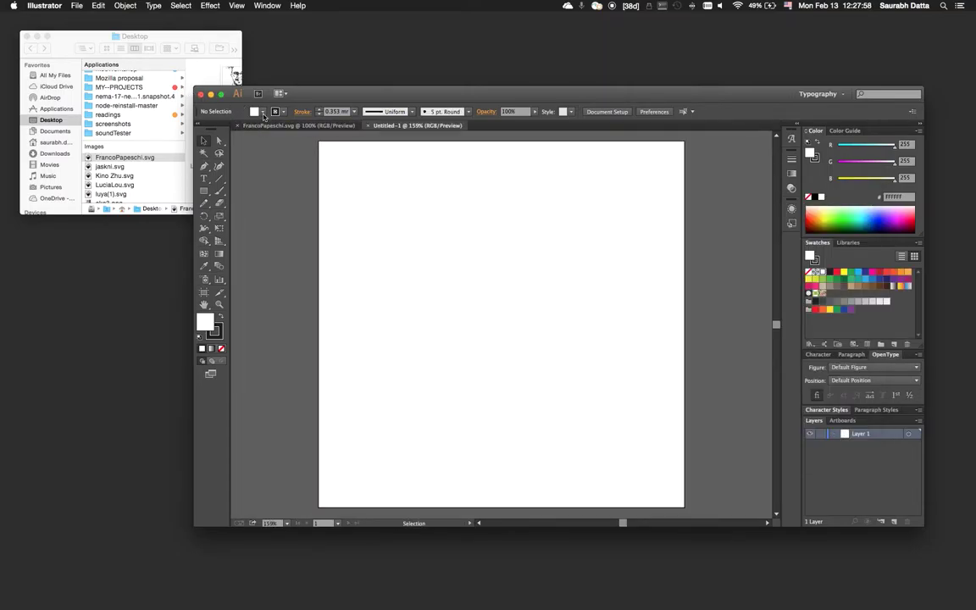
left_click(271, 126)
key("a")
key("super+a")
key("super+c")
left_click(413, 126)
key("super+v")
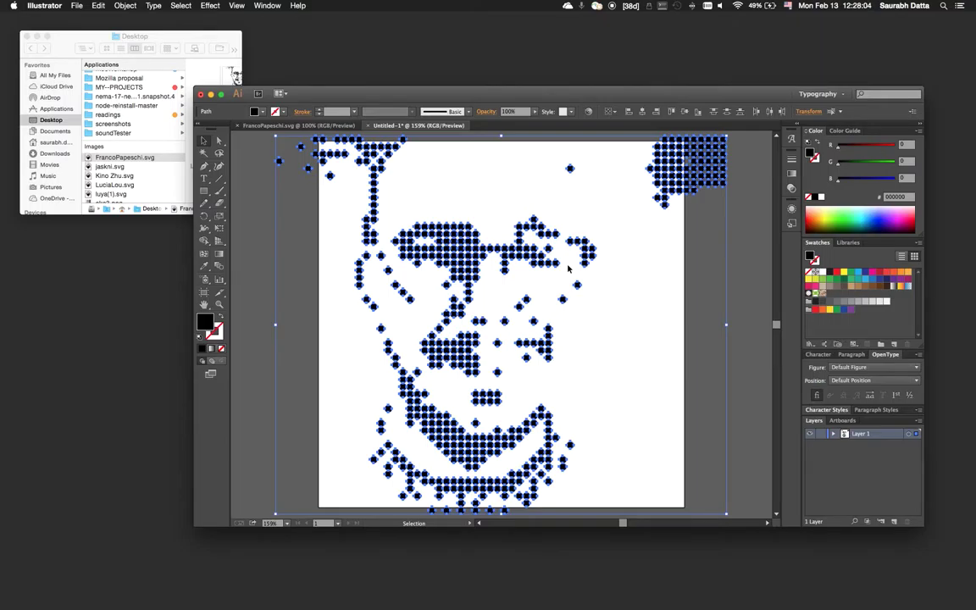
Delete the stray dot clusters at the top-right, top-left and lower-left of the portrait.
left_click(743, 199)
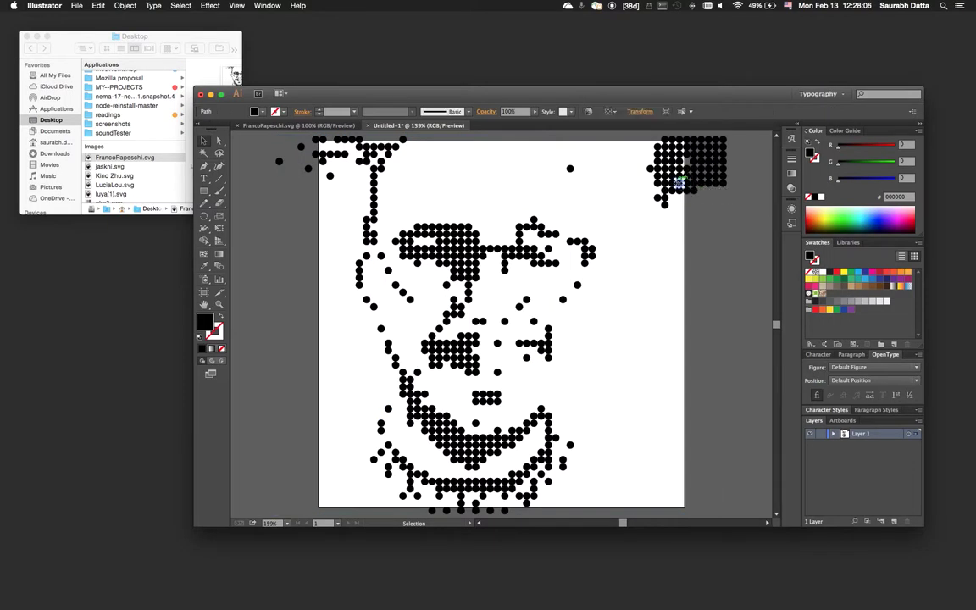
left_click_drag(581, 127, 736, 218)
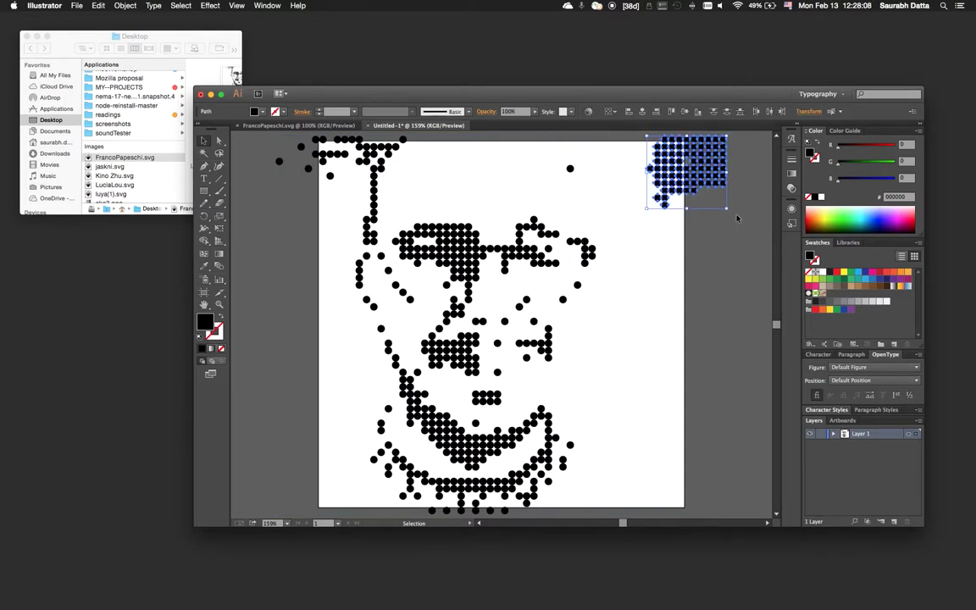
key("Delete")
left_click_drag(258, 140, 359, 181)
key("Delete")
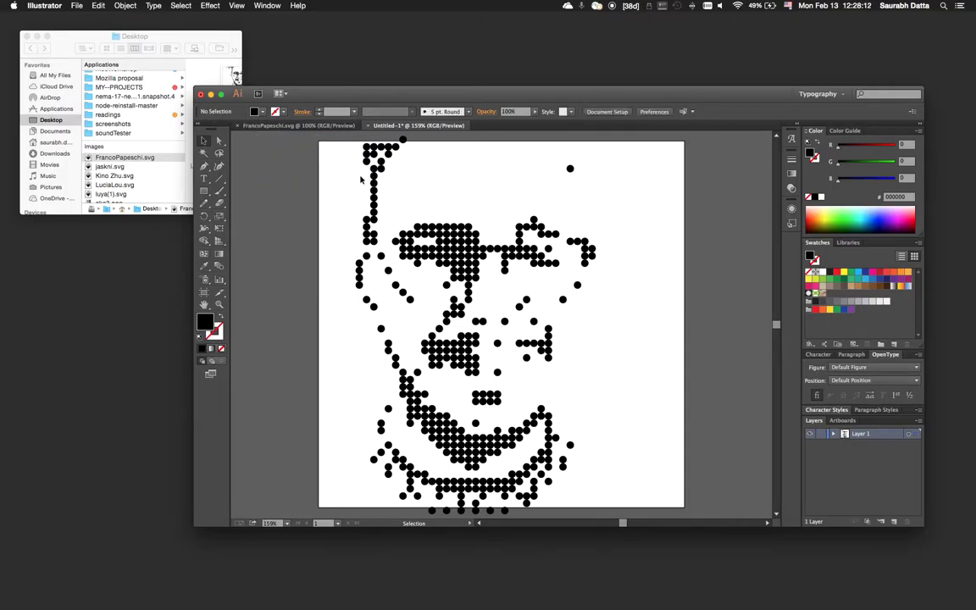
left_click_drag(353, 141, 374, 162)
key("Delete")
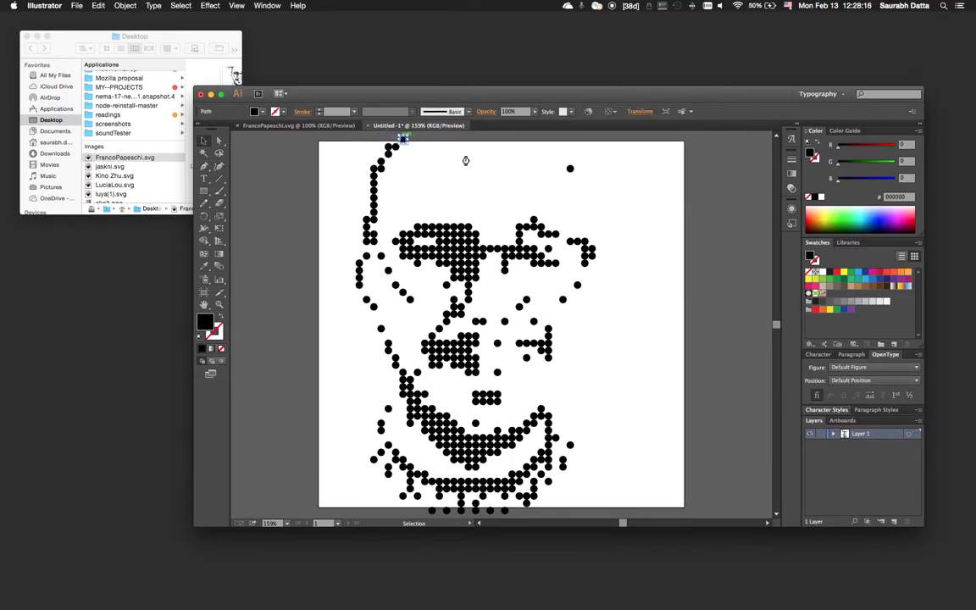
scroll(591, 294, "down", 3)
left_click_drag(349, 387, 547, 466)
key("Delete")
key("Delete")
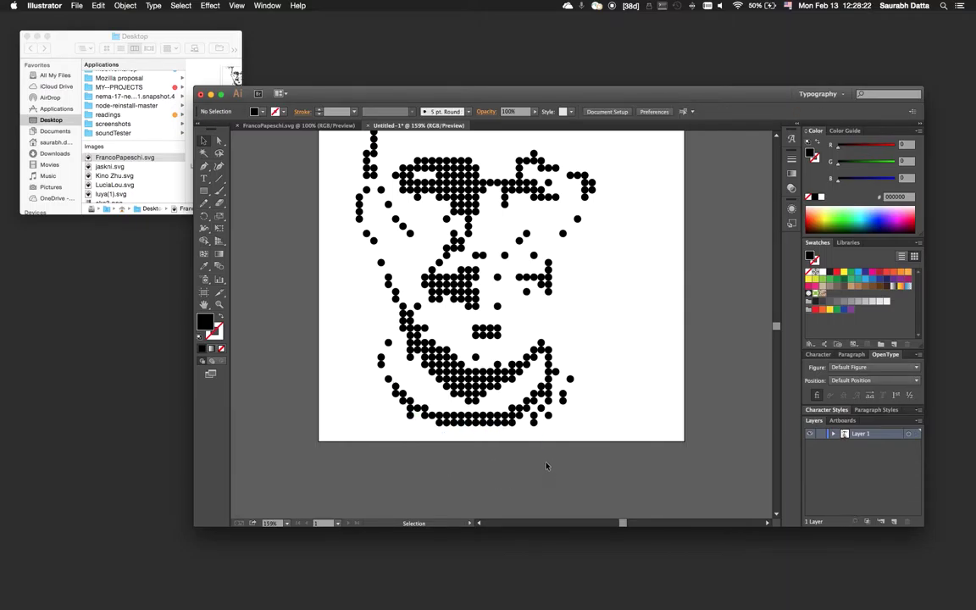
Adjust dots near the bottom right, then move the whole face down and right onto the artboard.
left_click_drag(578, 405, 546, 392)
left_click(453, 420)
left_click(593, 391)
scroll(496, 407, "up", 3)
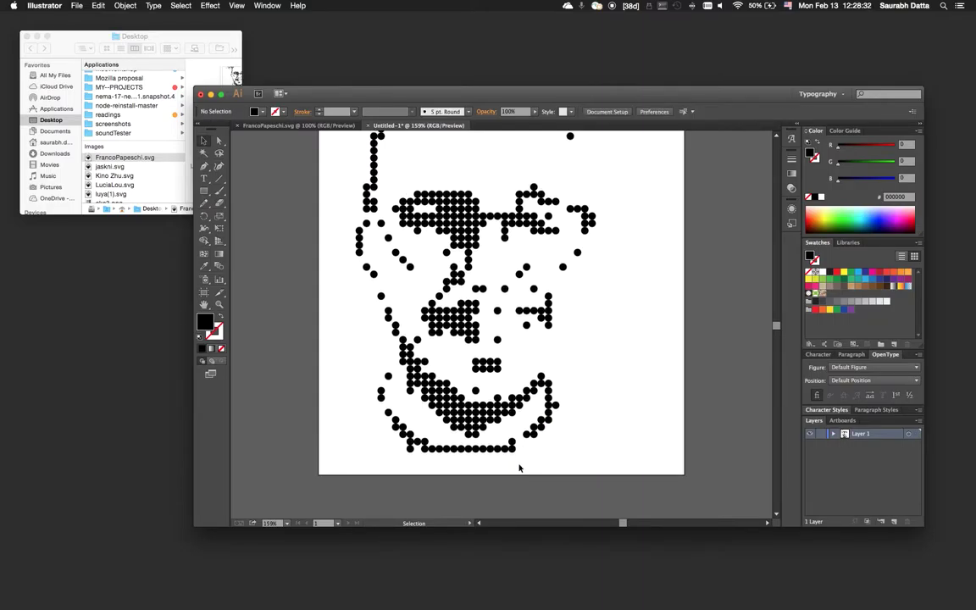
scroll(519, 466, "down", 1)
scroll(519, 466, "up", 1)
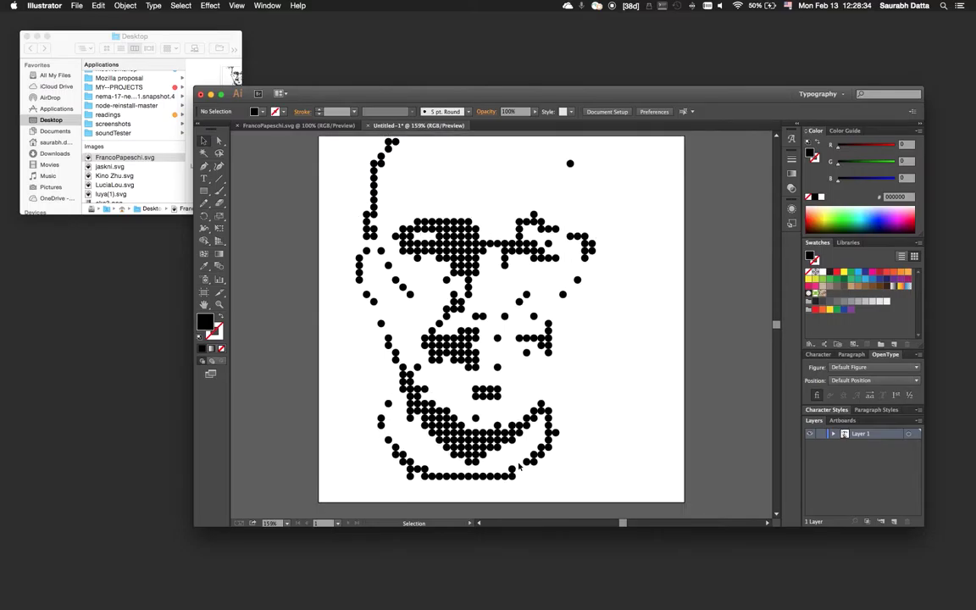
left_click_drag(339, 129, 607, 471)
left_click_drag(467, 252, 489, 263)
Check a dot's 3.175 mm size in the Transform panel, then delete the lone top-right dot.
left_click(640, 328)
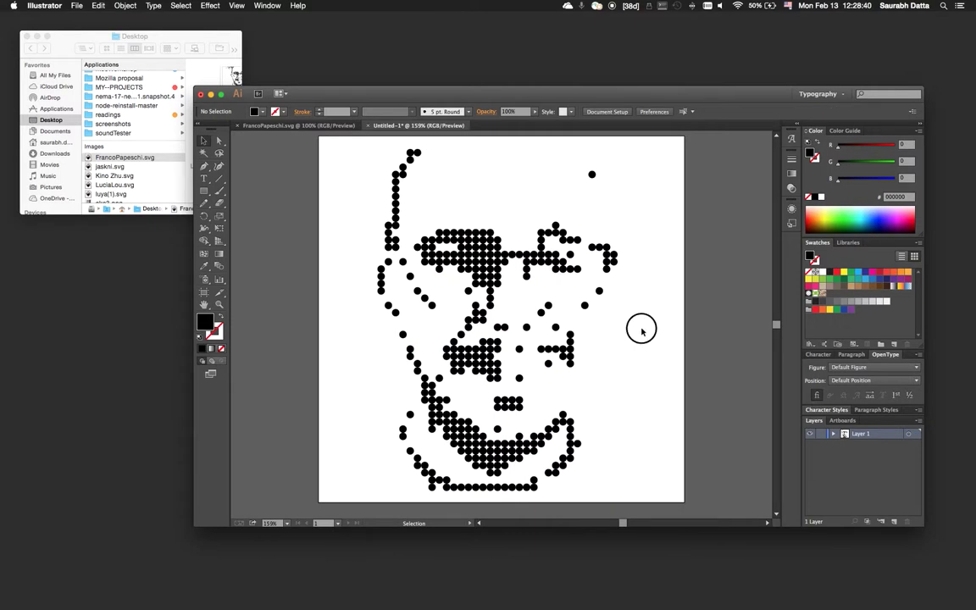
left_click(591, 174)
left_click(649, 113)
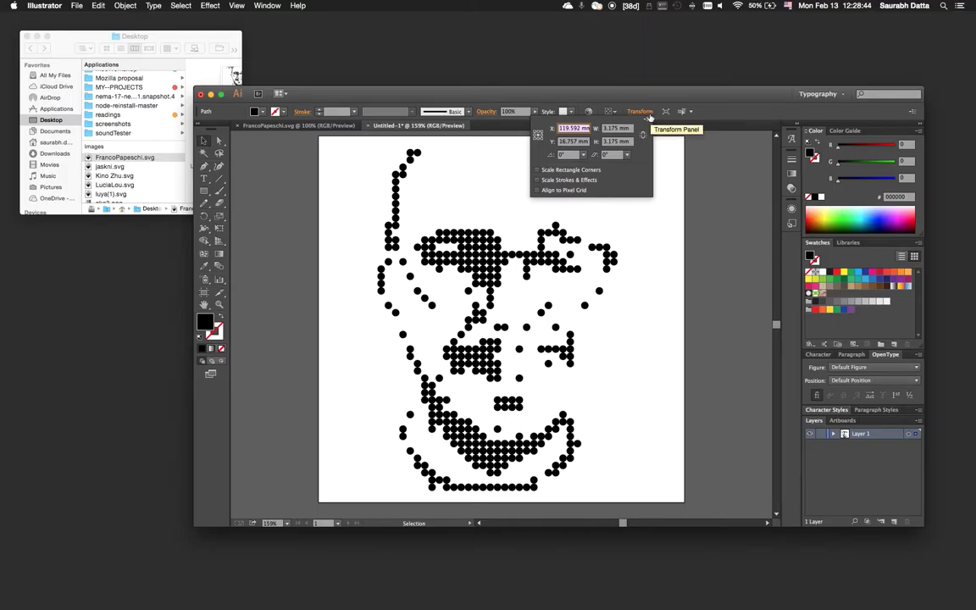
left_click(642, 225)
left_click(641, 228)
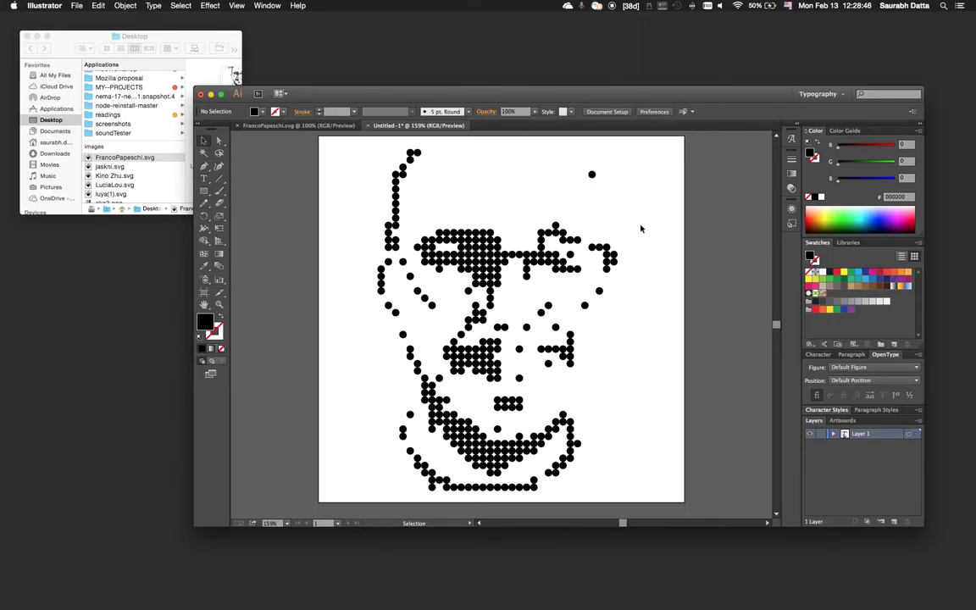
left_click_drag(572, 163, 616, 189)
key("Delete")
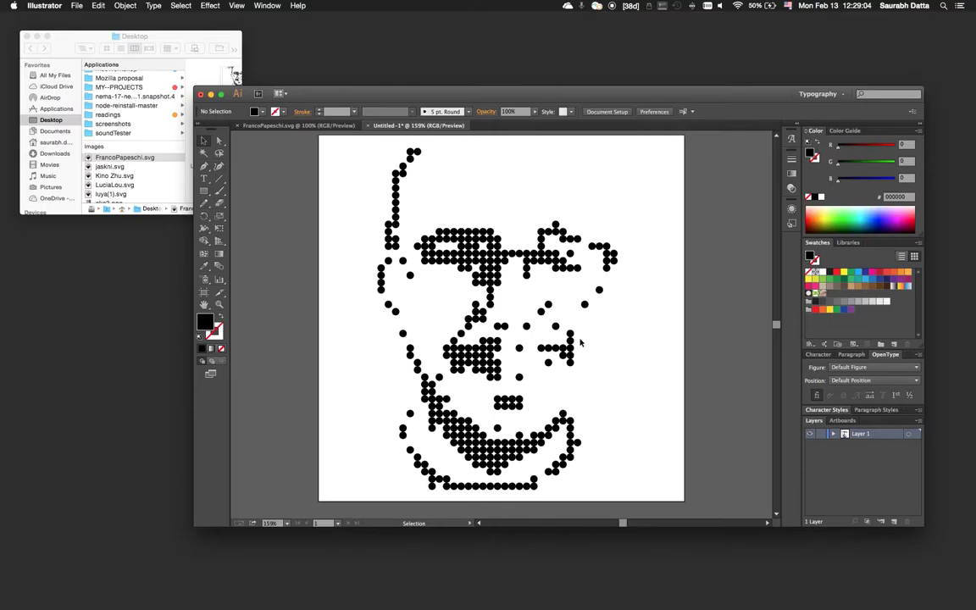
Delete six stray single dots right of the face, including the eyebrow line's rightmost dot.
left_click(366, 248)
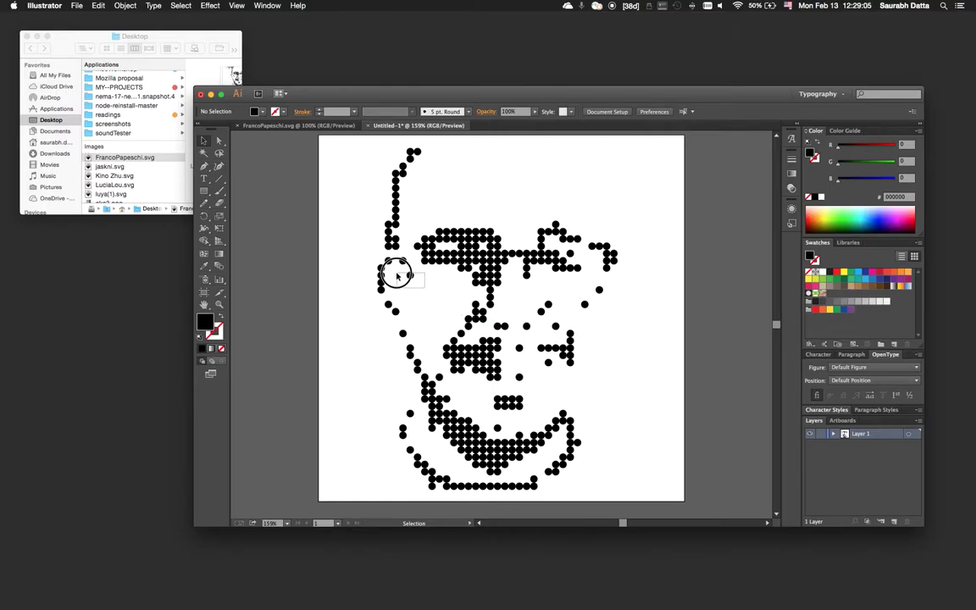
left_click(547, 303)
key("Delete")
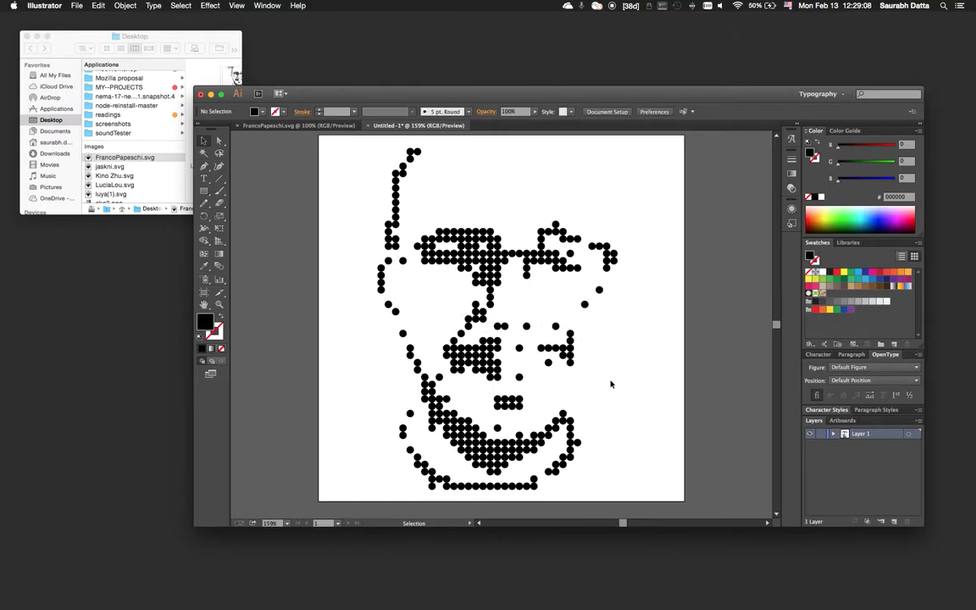
left_click(556, 326)
key("Delete")
left_click(565, 355)
key("Delete")
left_click(599, 290)
key("Delete")
left_click(585, 305)
key("Delete")
left_click(613, 256)
key("Delete")
Shift dots around the mouth and delete the selected block of mouth dots.
left_click_drag(421, 415, 483, 472)
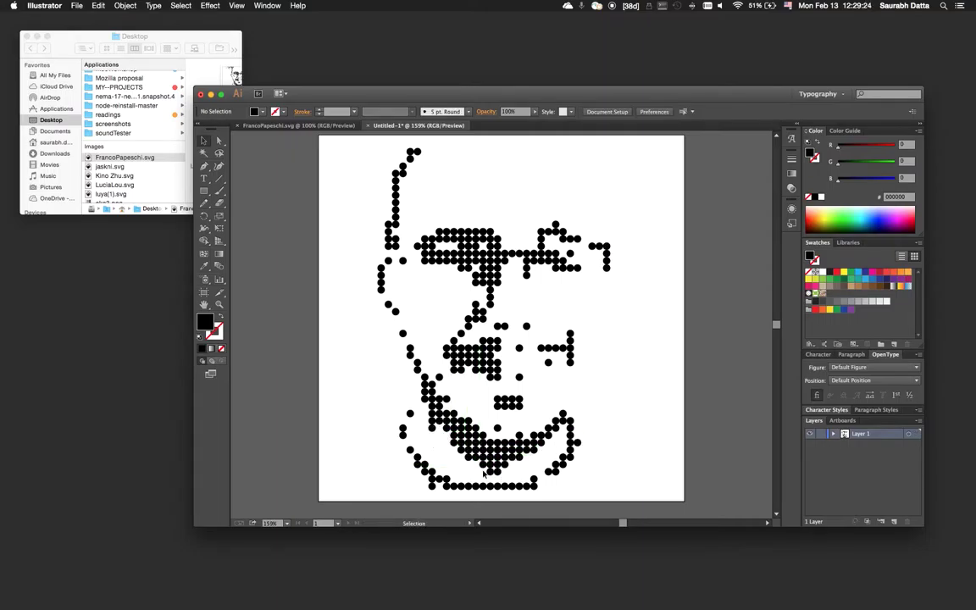
left_click_drag(440, 437, 478, 471)
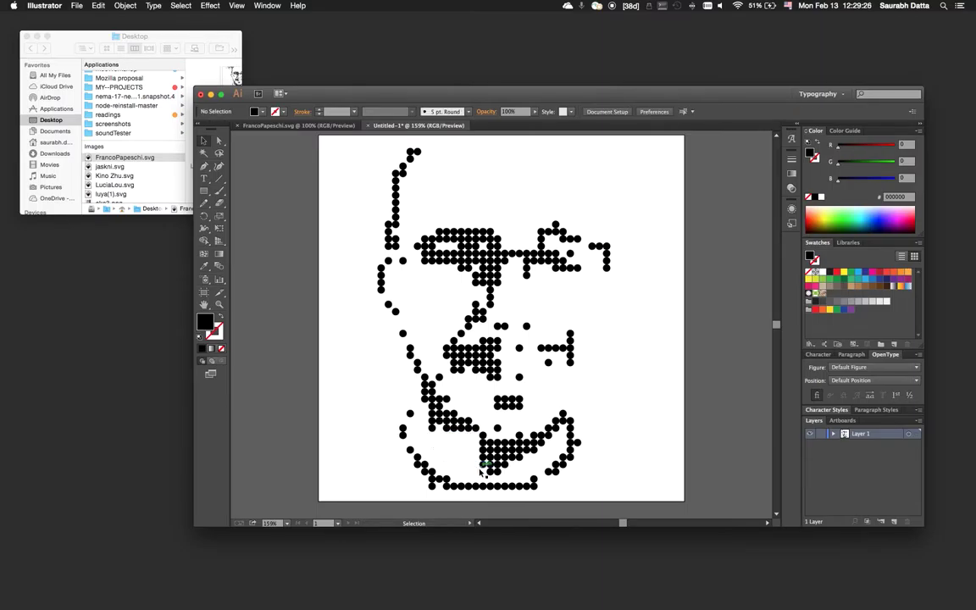
left_click(440, 443)
left_click(440, 426)
left_click(457, 444)
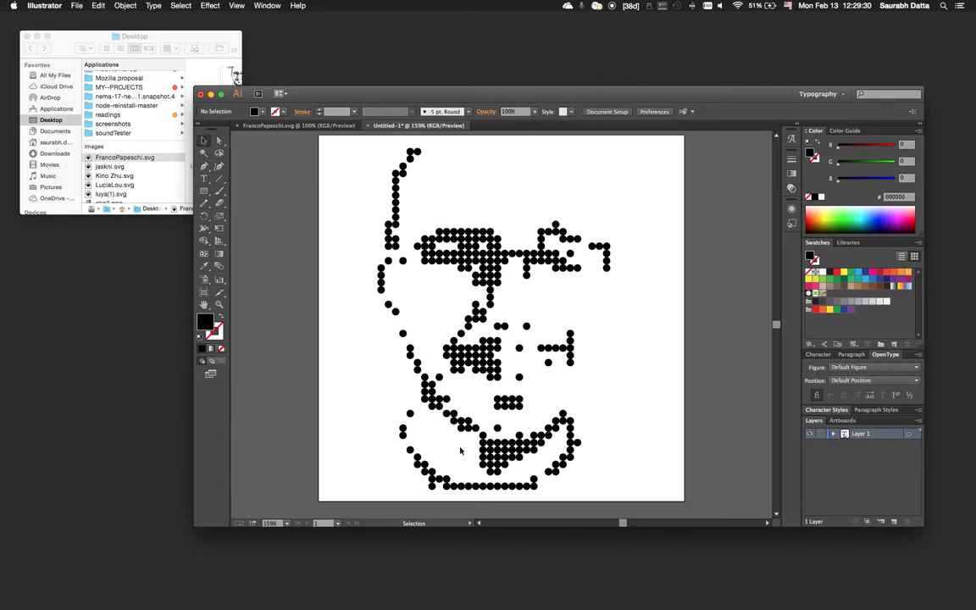
left_click_drag(466, 452, 523, 480)
key("Delete")
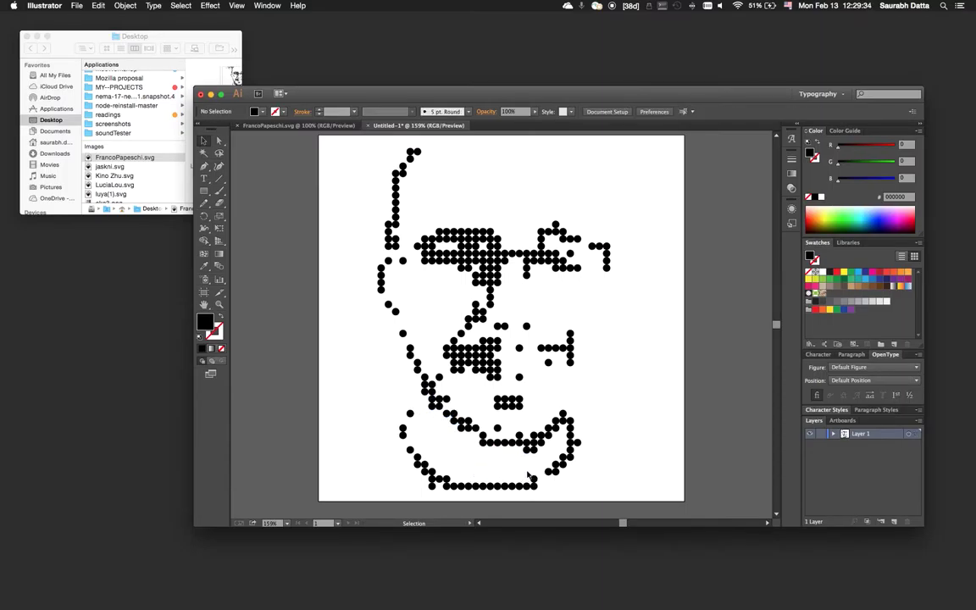
Undo the mouth deletion and rework individual dots along the mouth and lower jawline.
key("ctrl+z")
left_click_drag(452, 454, 522, 479)
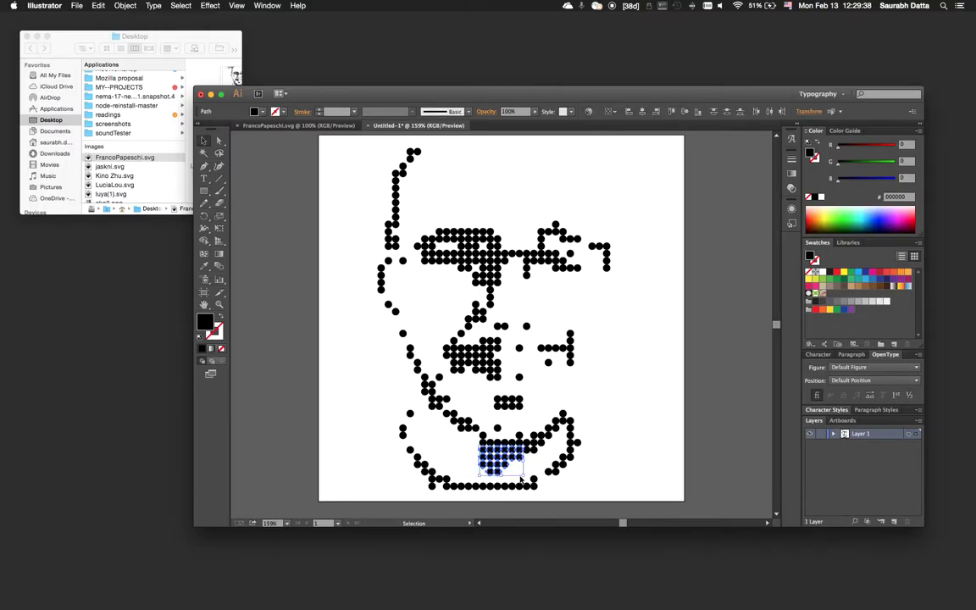
left_click(522, 480)
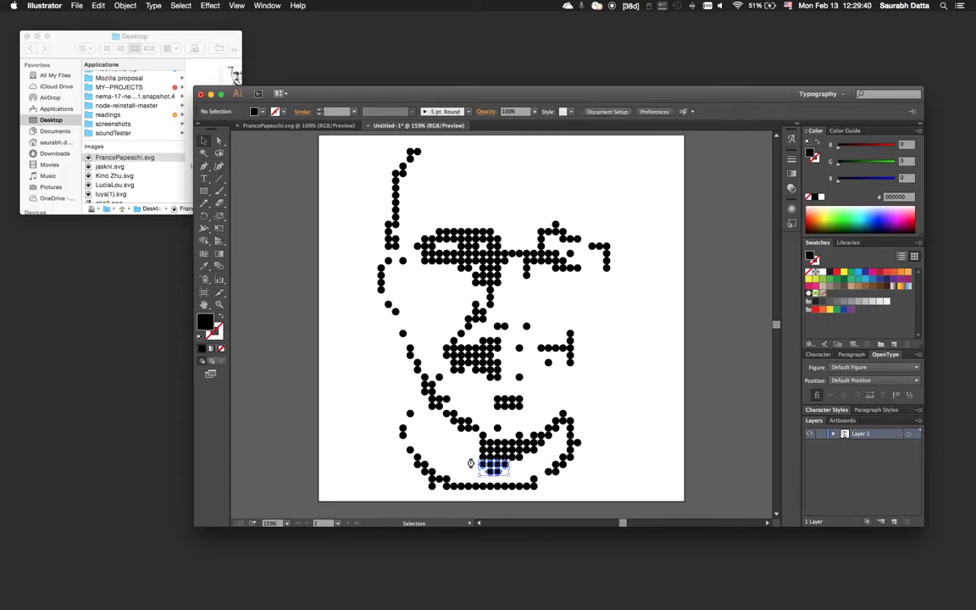
left_click(518, 455)
left_click(514, 461)
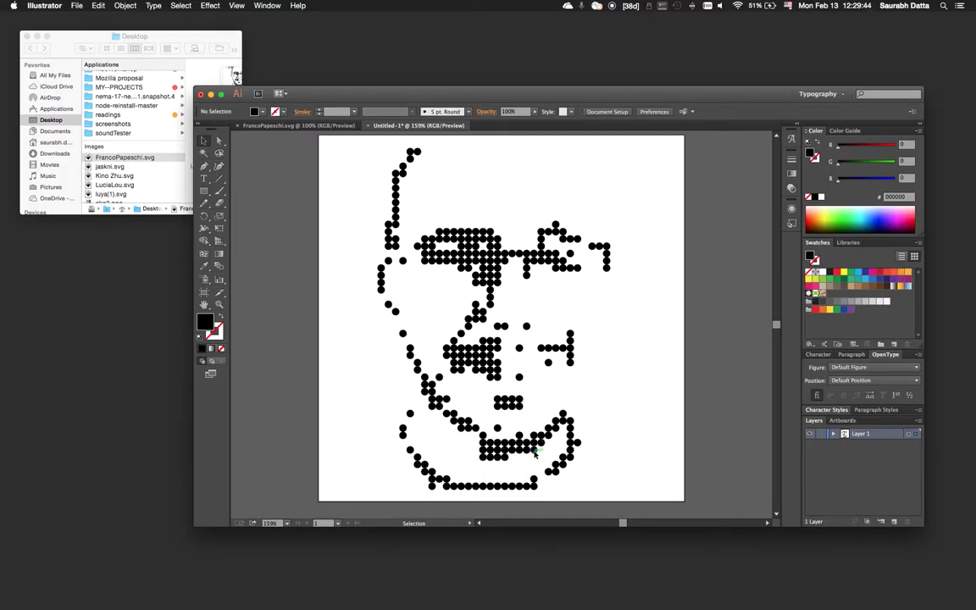
left_click(539, 449)
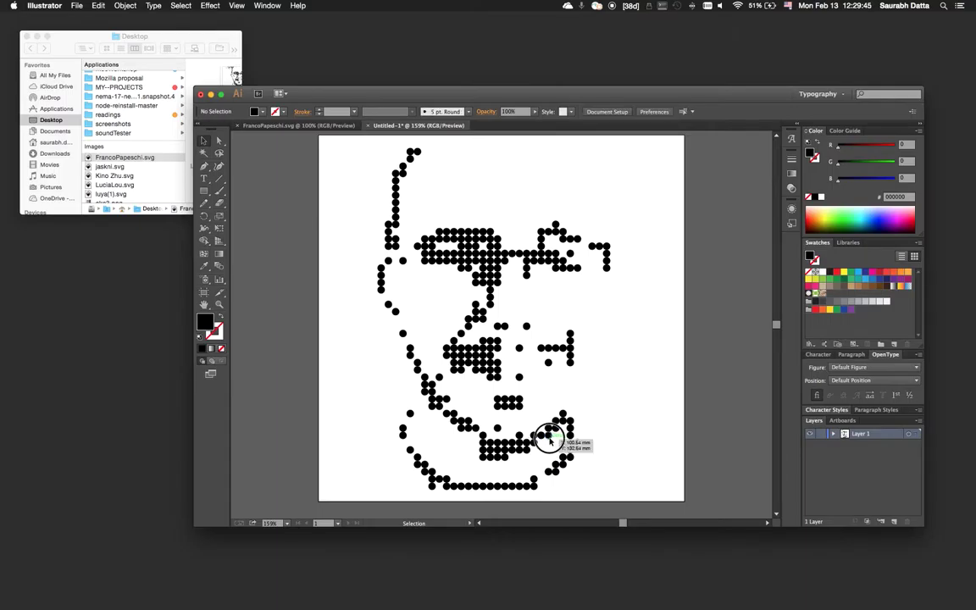
left_click(523, 480)
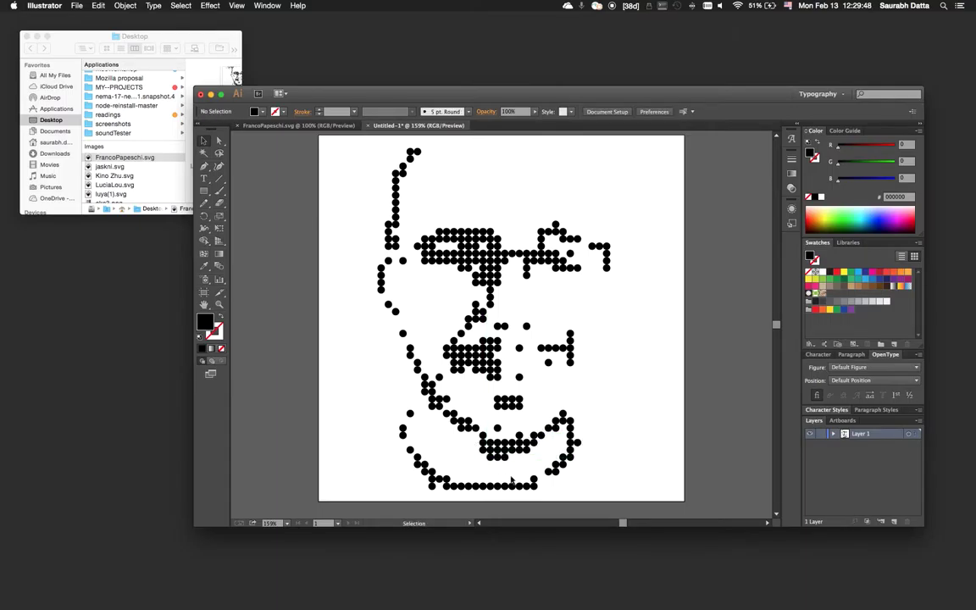
left_click(486, 452)
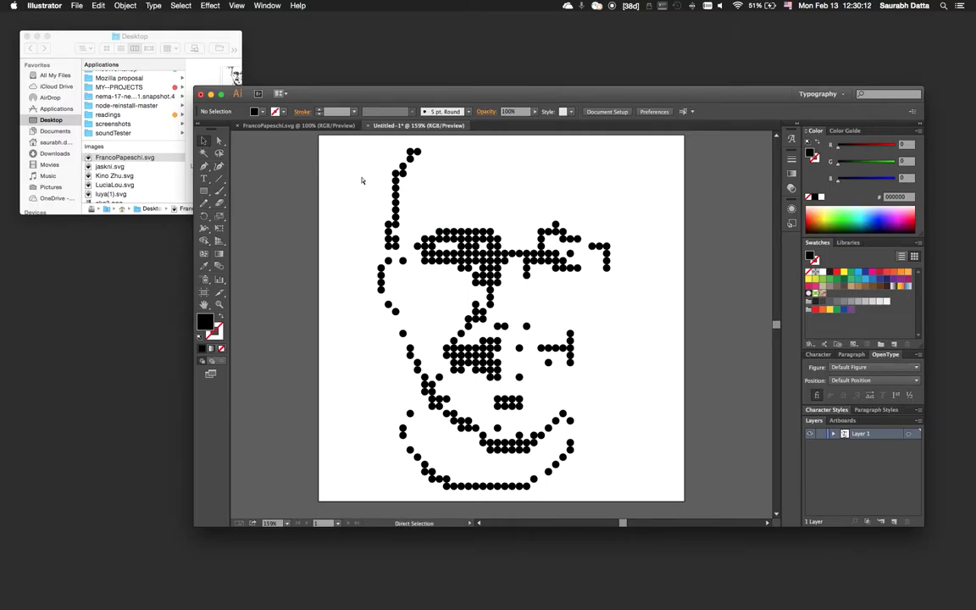
key("super+s")
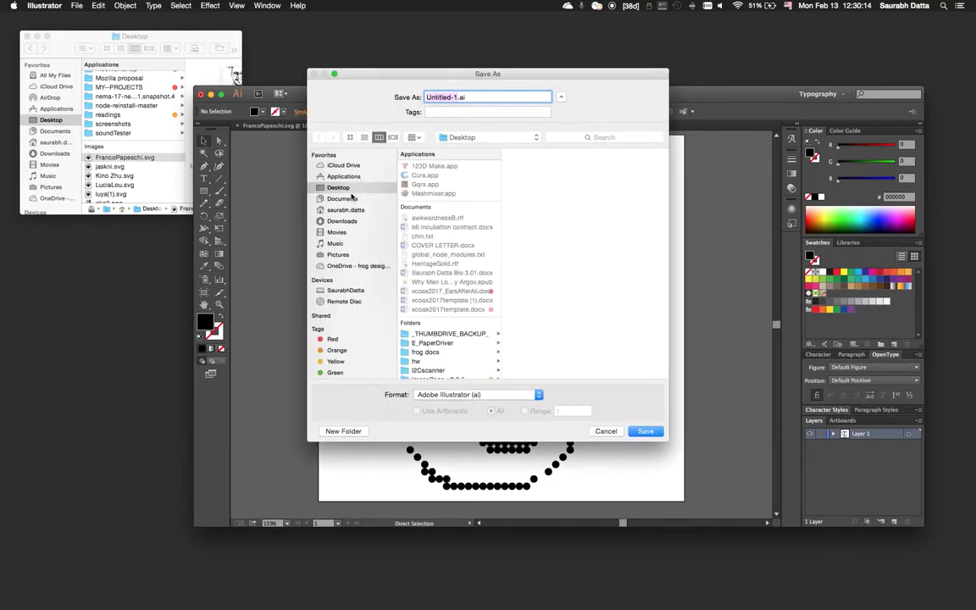
scroll(439, 335, "down", 10)
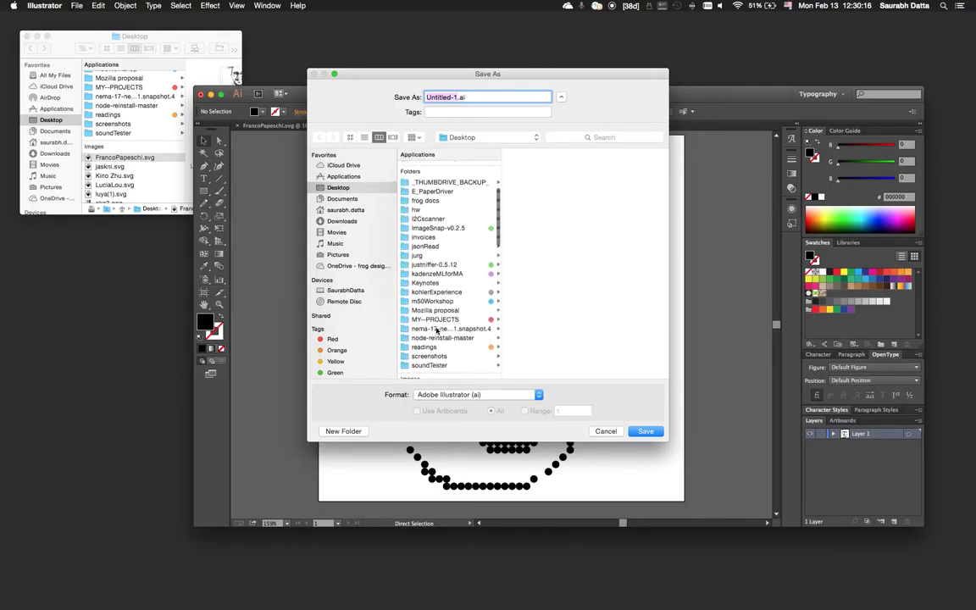
left_click(438, 313)
left_click(527, 166)
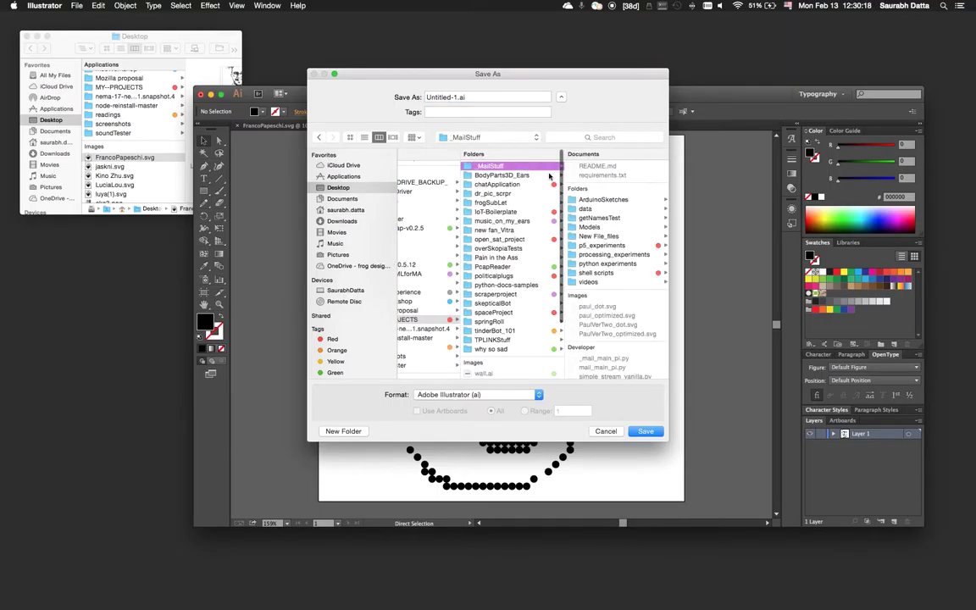
left_click(593, 272)
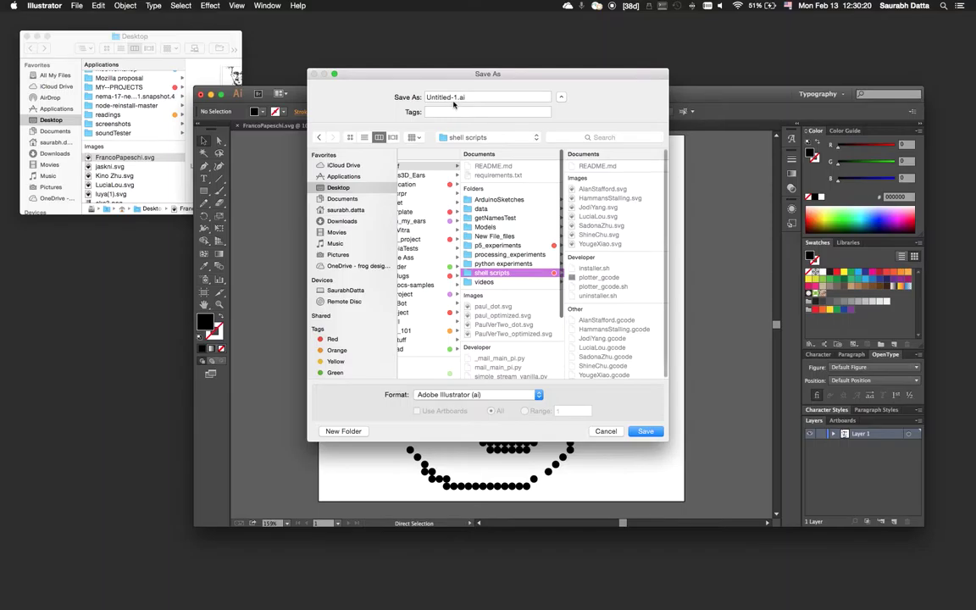
left_click(534, 398)
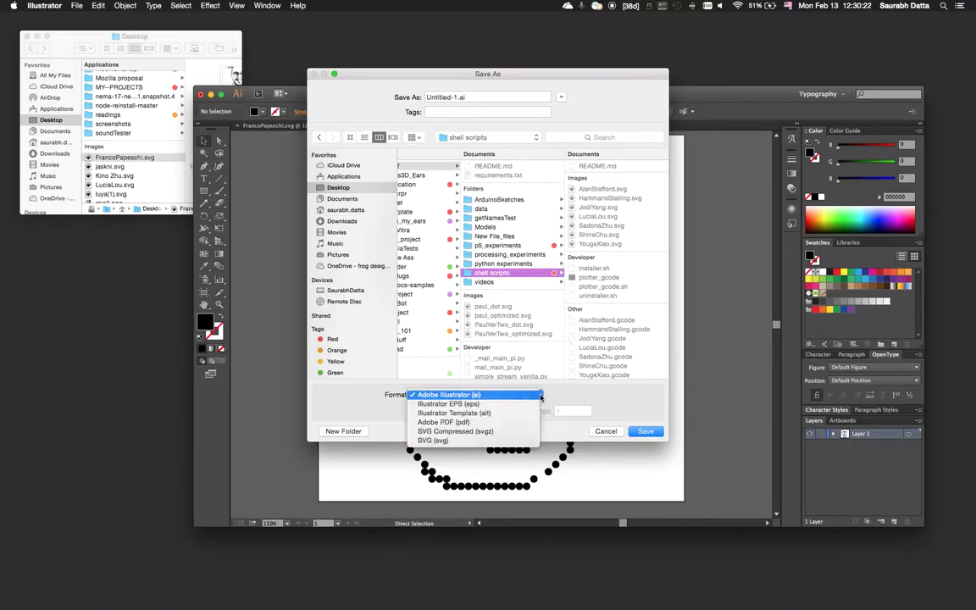
left_click(457, 441)
mouse_move(455, 74)
left_mouse_down()
mouse_move(724, 33)
mouse_move(727, 98)
left_mouse_up()
double_click(730, 120)
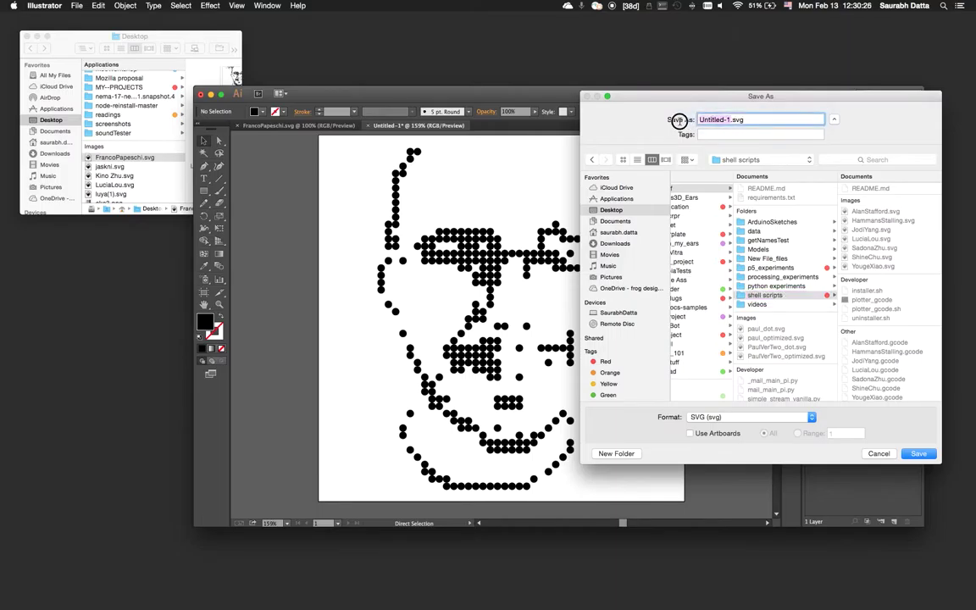
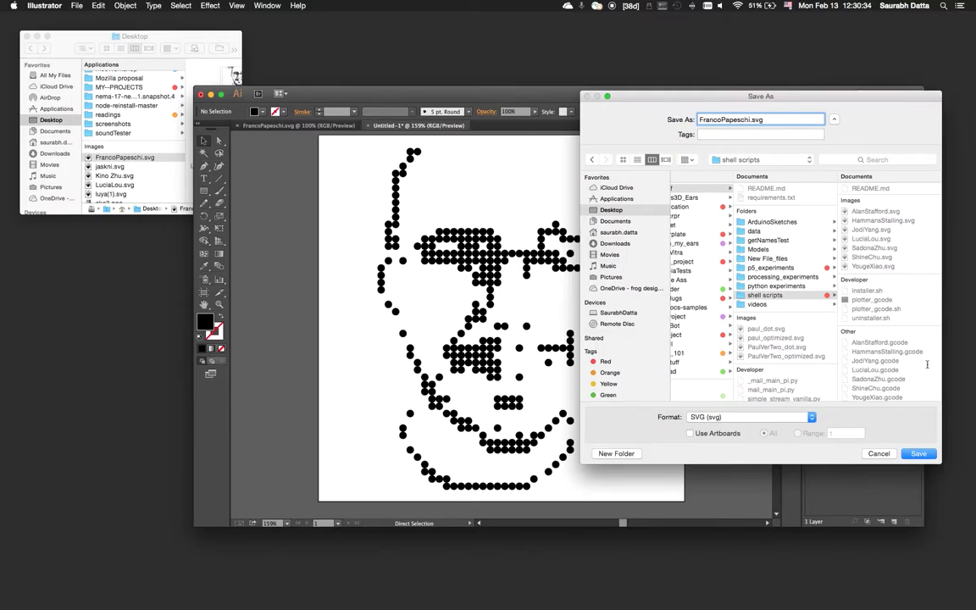
left_click(919, 454)
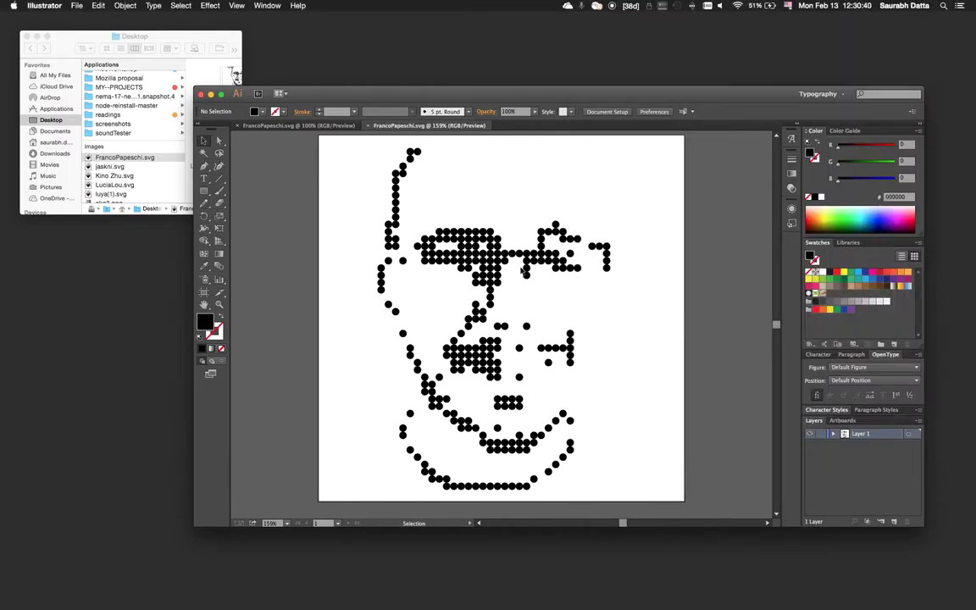
Rotate the portrait 90° and check a top-row dot's position and size.
left_click_drag(348, 142, 679, 189)
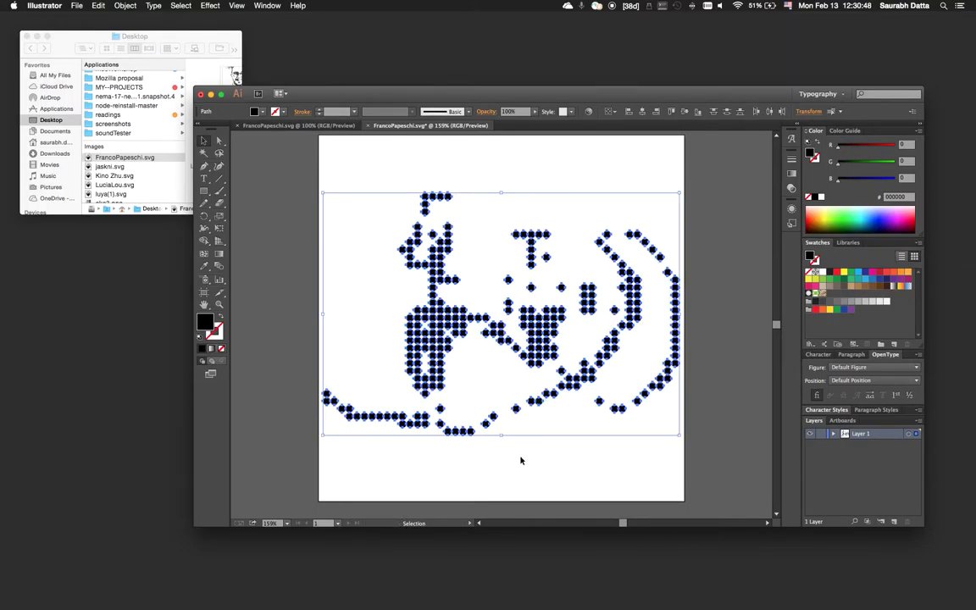
left_click(472, 414)
left_click(449, 197)
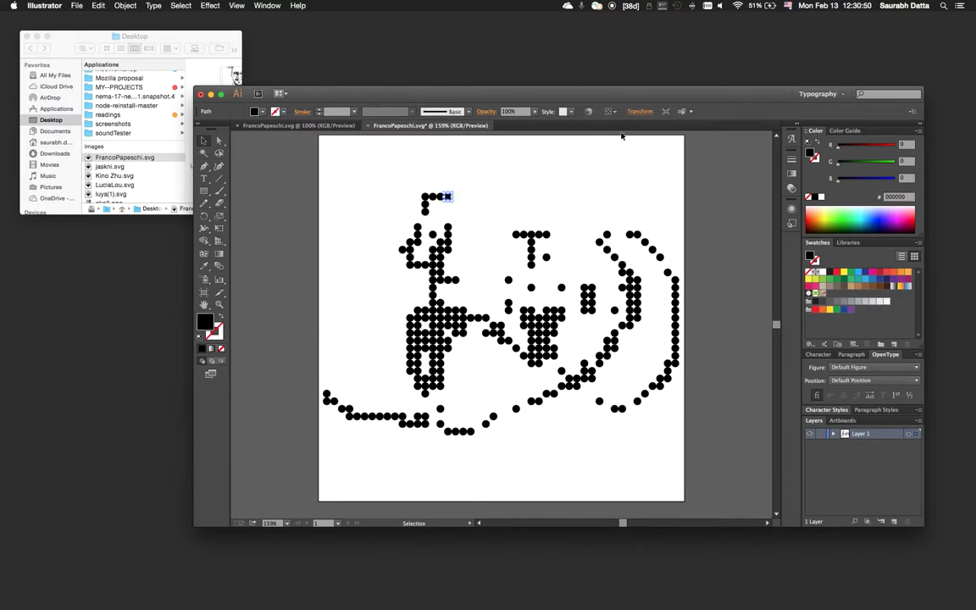
left_click(641, 111)
left_click(660, 213)
left_click(650, 208)
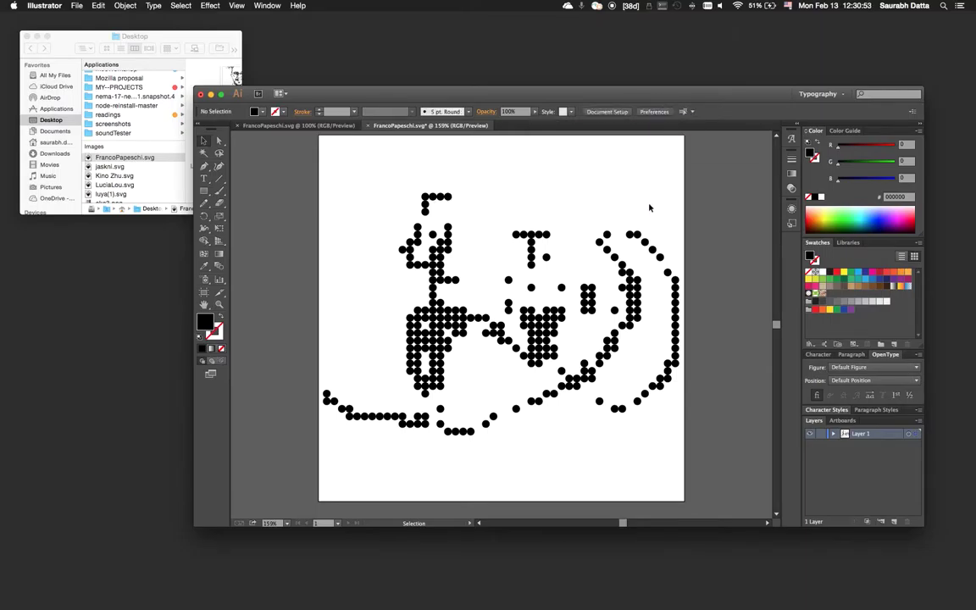
left_click(448, 198)
key("Delete")
left_click(440, 196)
key("Delete")
left_click(433, 196)
key("Delete")
left_click(424, 198)
key("Delete")
key("super+s")
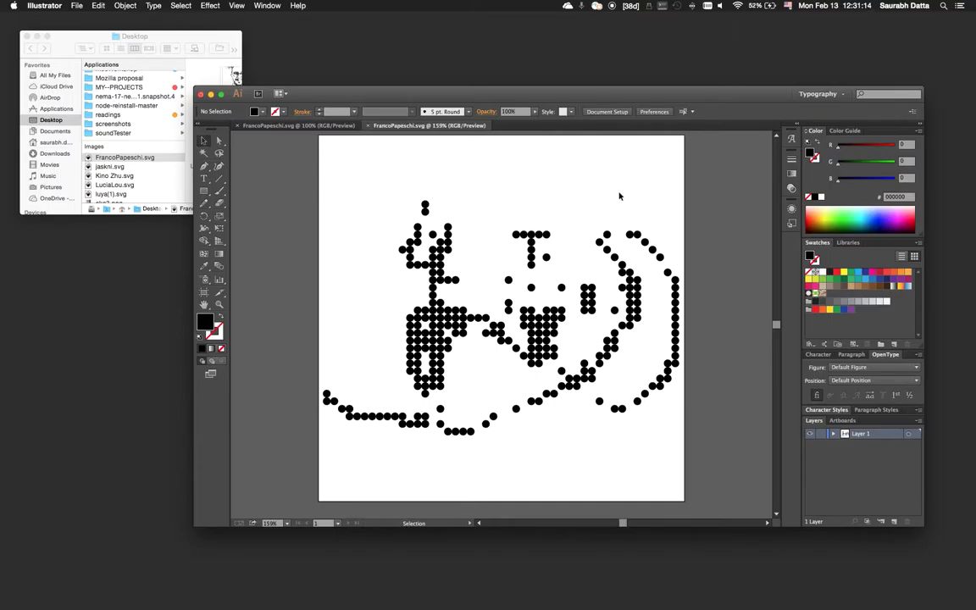
Nudge the bottom-left dot slightly and save the SVG again.
left_click(325, 404)
left_click_drag(326, 403, 327, 398)
left_click(532, 200)
key("super+s")
Launch Terminal from Spotlight and enlarge its window over the canvas.
key("super+space")
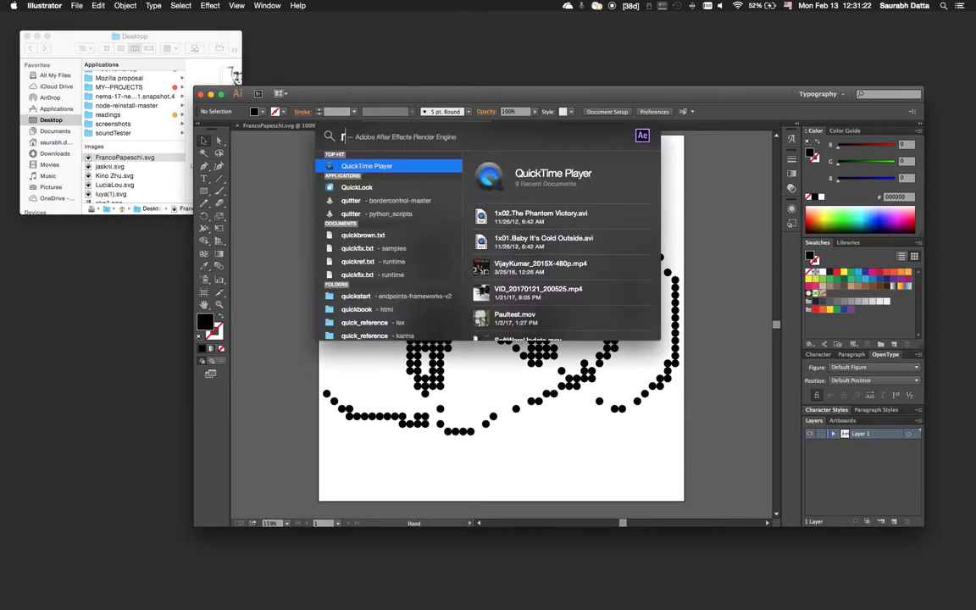
type("terminal")
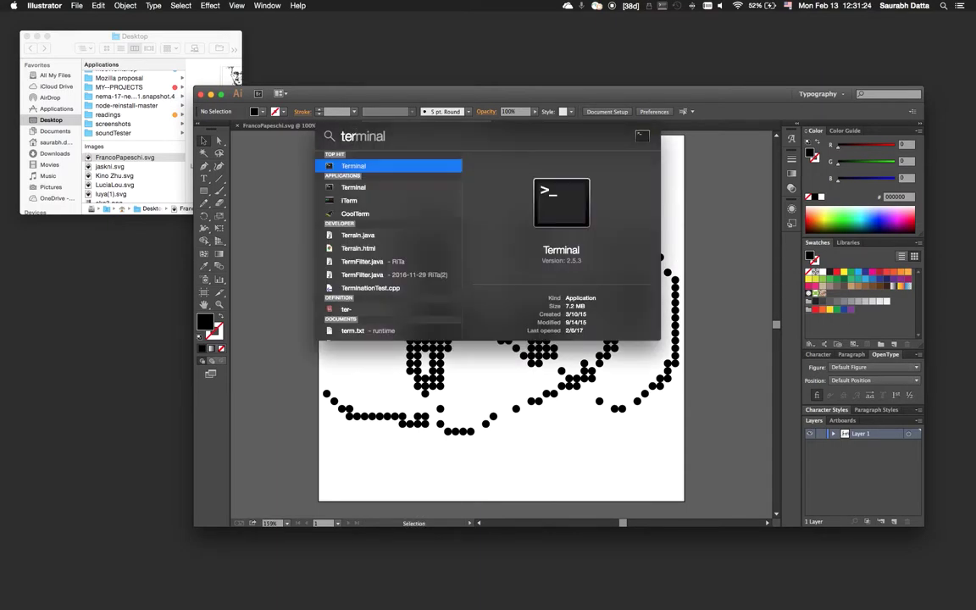
key("Return")
left_click_drag(687, 65, 403, 225)
left_click_drag(620, 223, 747, 67)
Clear the terminal and cd into Desktop/MY--PROJECTS/_MailStuff/shell scripts.
type("c")
key("BackSpace")
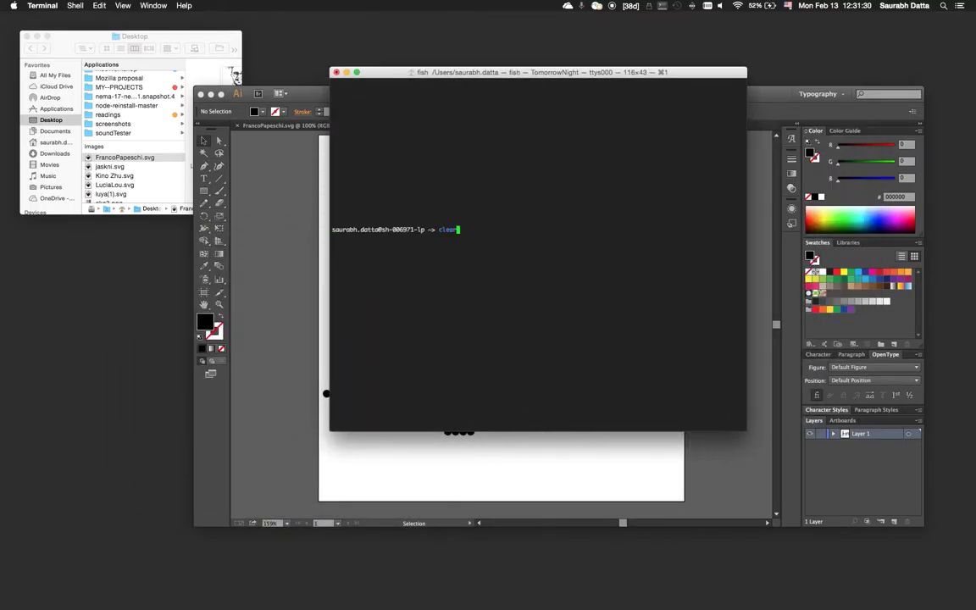
key("ctrl+l")
type("cd Desktop/MY--PROJECTS/_MailStuff/shell\\ scripts/")
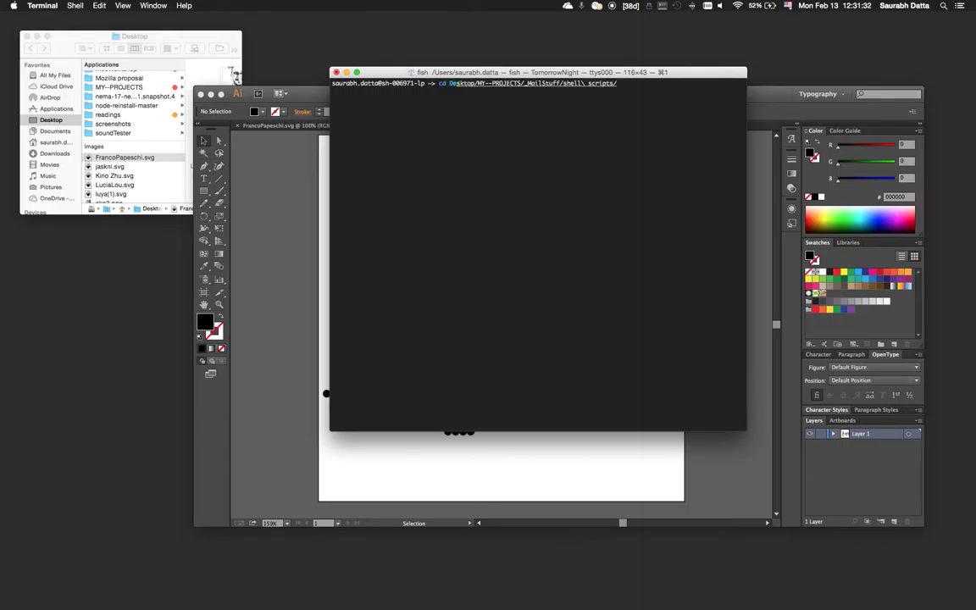
key("Right")
key("Return")
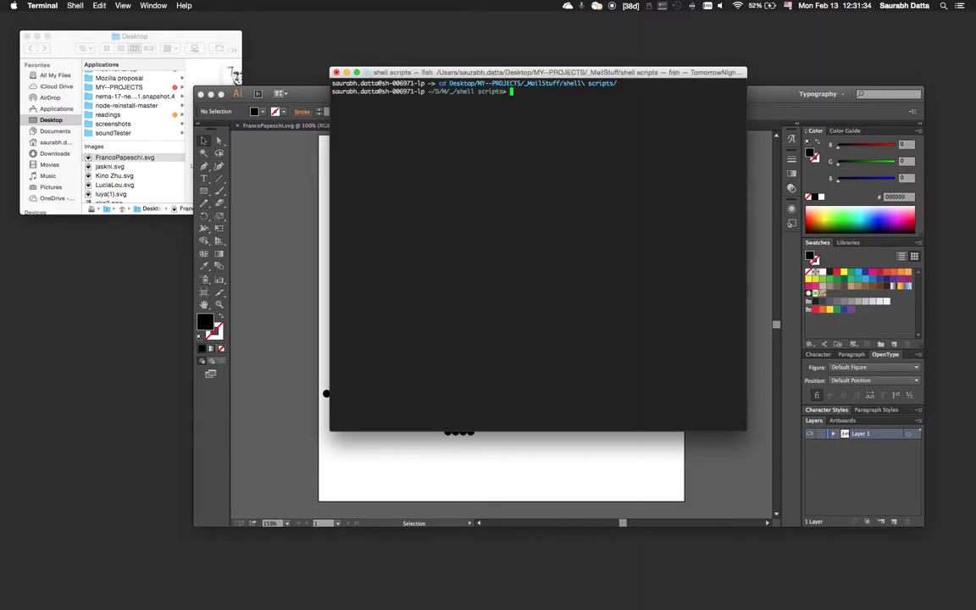
Recall the previous plotter_gcode command and strip its old file name.
type("plo")
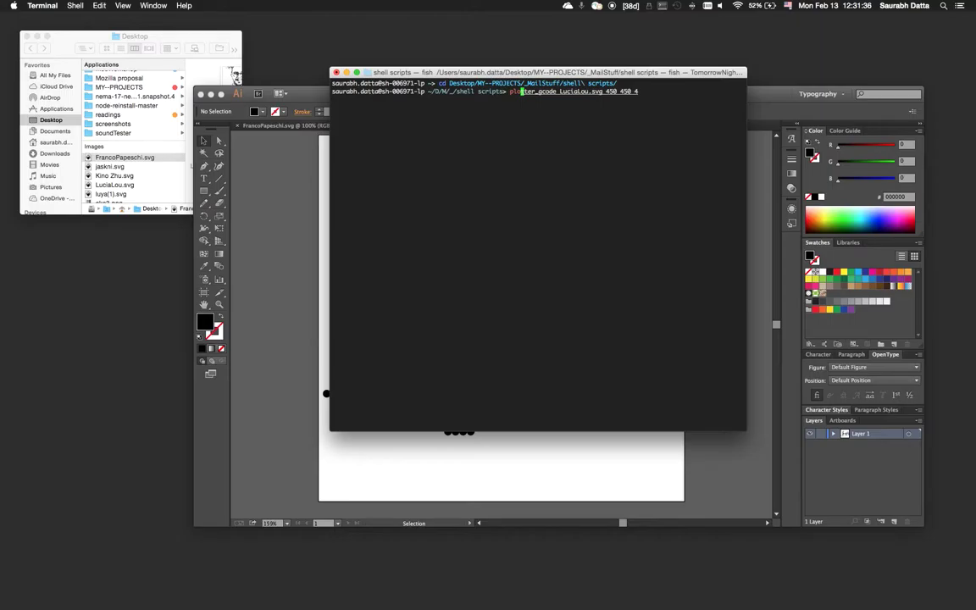
key("Right")
key("BackSpace")
key("BackSpace")
key("BackSpace")
key("BackSpace")
key("BackSpace")
key("BackSpace")
key("BackSpace")
key("BackSpace")
key("BackSpace")
key("BackSpace")
key("BackSpace")
key("BackSpace")
key("BackSpace")
key("BackSpace")
key("BackSpace")
key("BackSpace")
key("BackSpace")
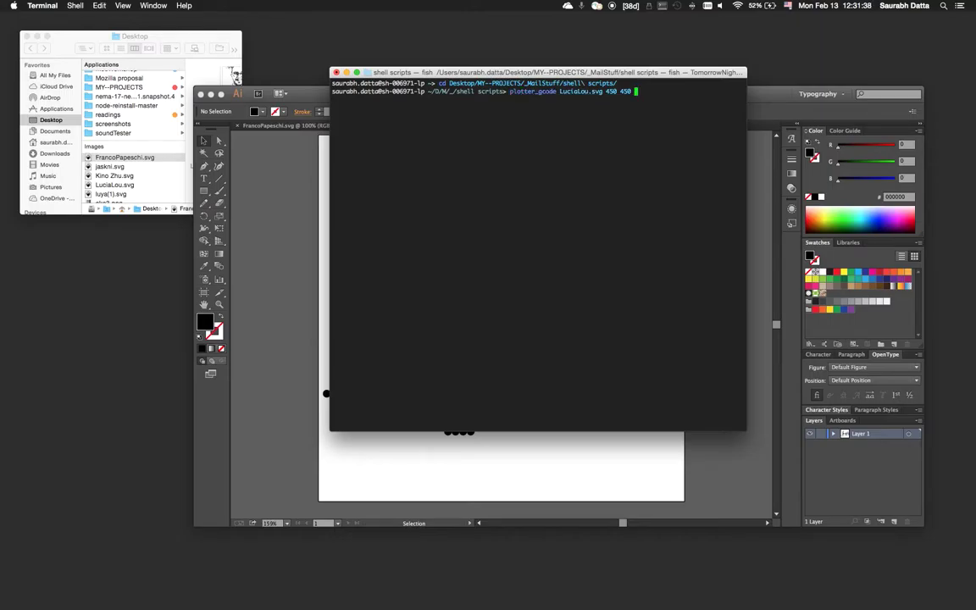
key("BackSpace")
key("BackSpace")
key("BackSpace")
key("BackSpace")
key("BackSpace")
key("BackSpace")
key("BackSpace")
key("BackSpace")
key("BackSpace")
key("BackSpace")
key("BackSpace")
key("BackSpace")
key("BackSpace")
key("BackSpace")
key("BackSpace")
key("BackSpace")
key("BackSpace")
key("BackSpace")
key("BackSpace")
key("Up")
key("Up")
key("Down")
key("Down")
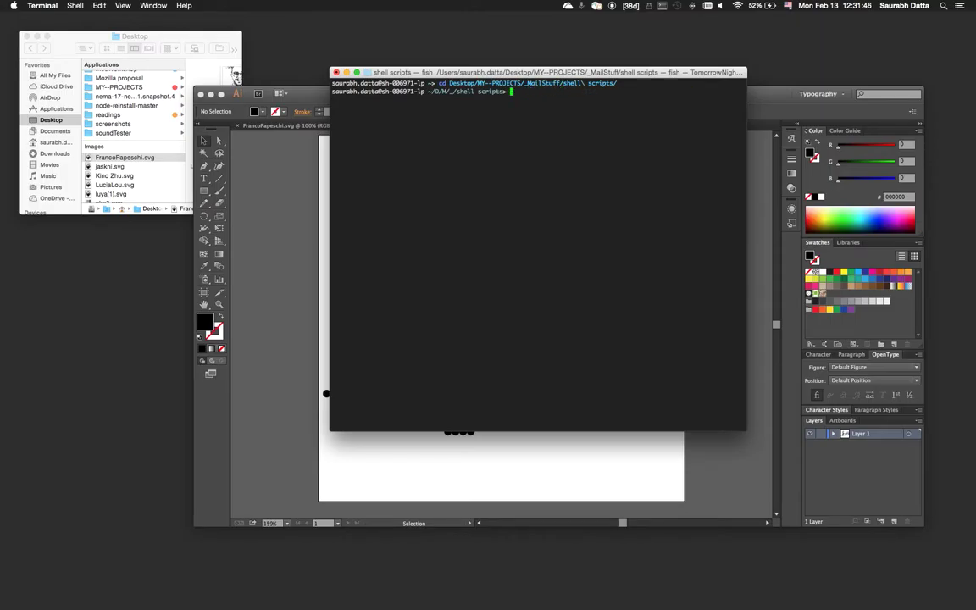
type("plo")
key("Right")
key("Left")
key("Left")
key("Left")
key("Left")
key("Left")
key("Left")
key("Left")
key("Left")
key("Left")
key("Left")
key("Left")
key("Left")
key("Left")
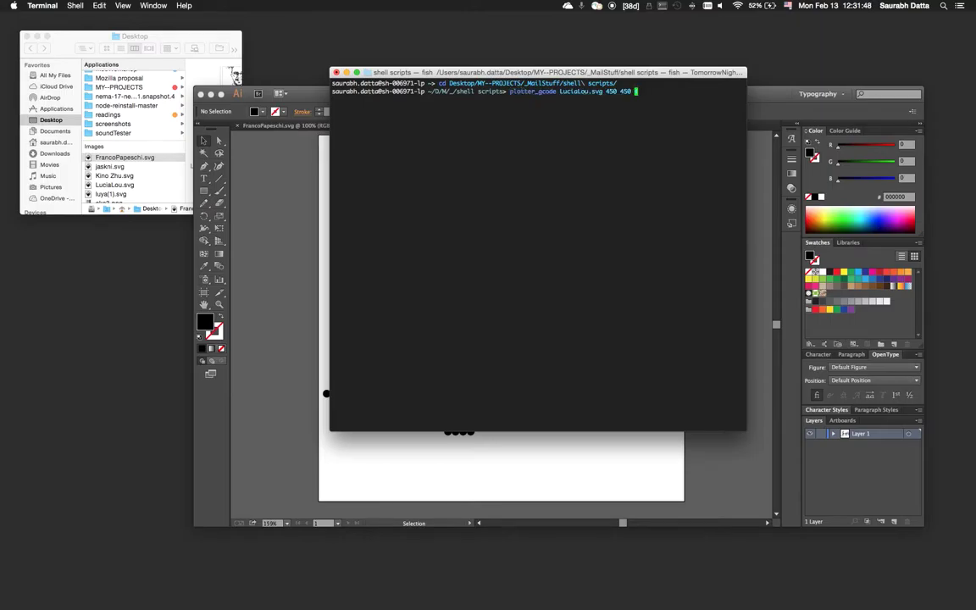
key("Left")
key("BackSpace")
key("BackSpace")
key("BackSpace")
key("BackSpace")
key("BackSpace")
key("BackSpace")
key("BackSpace")
key("BackSpace")
type("Fr")
key("Tab")
key("BackSpace")
key("End")
key("Return")
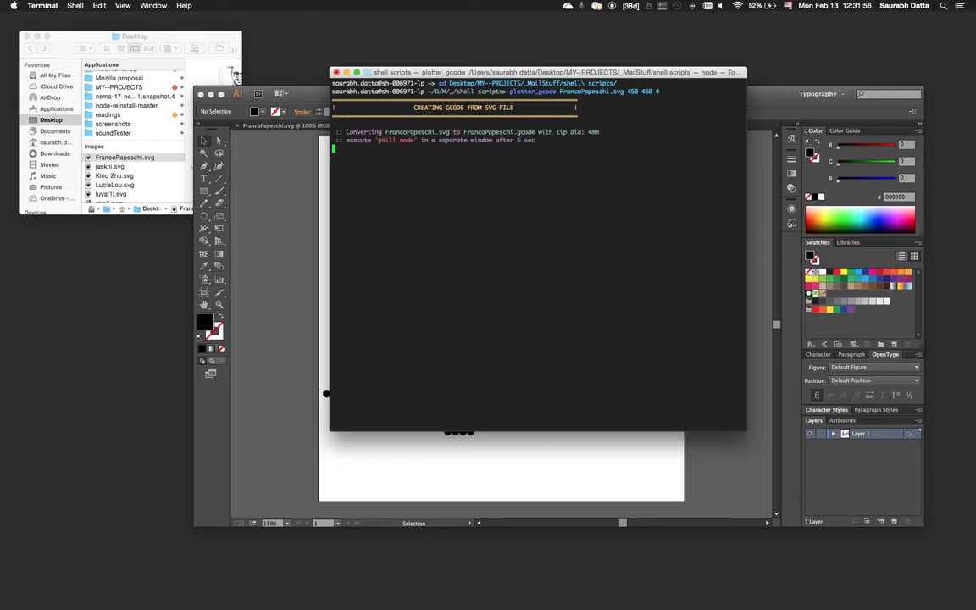
key("super+n")
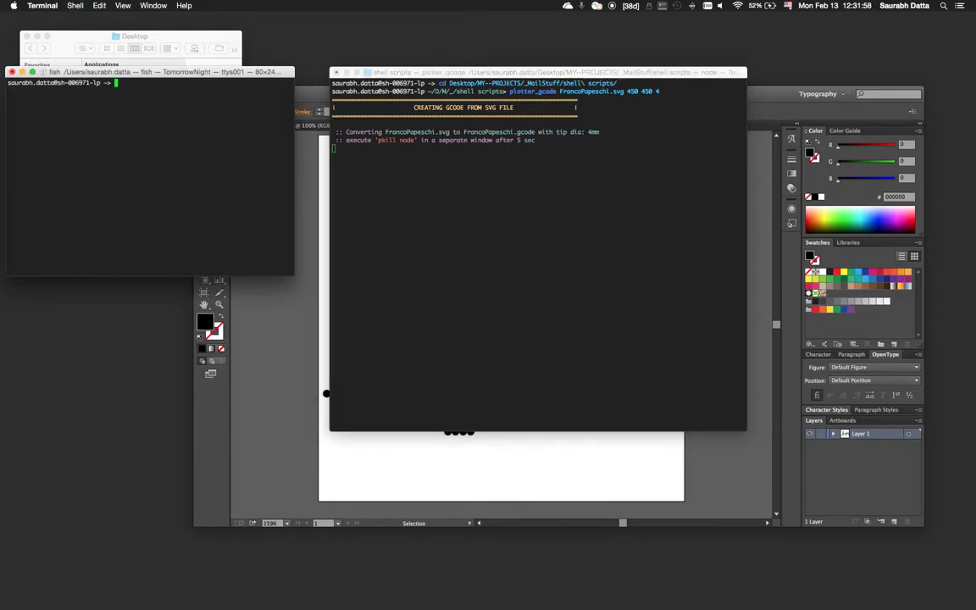
type("pk")
key("Right")
key("Return")
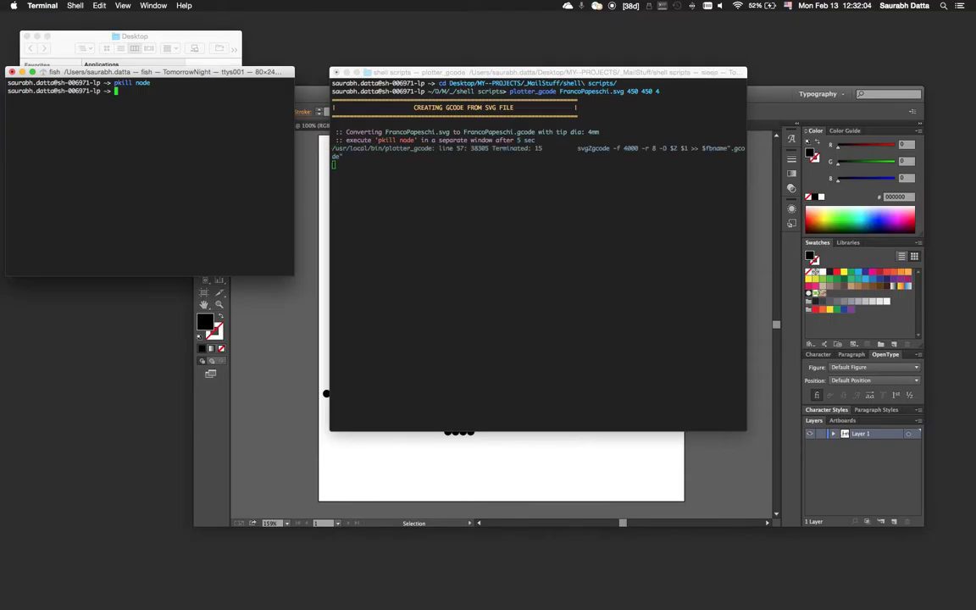
left_click(671, 243)
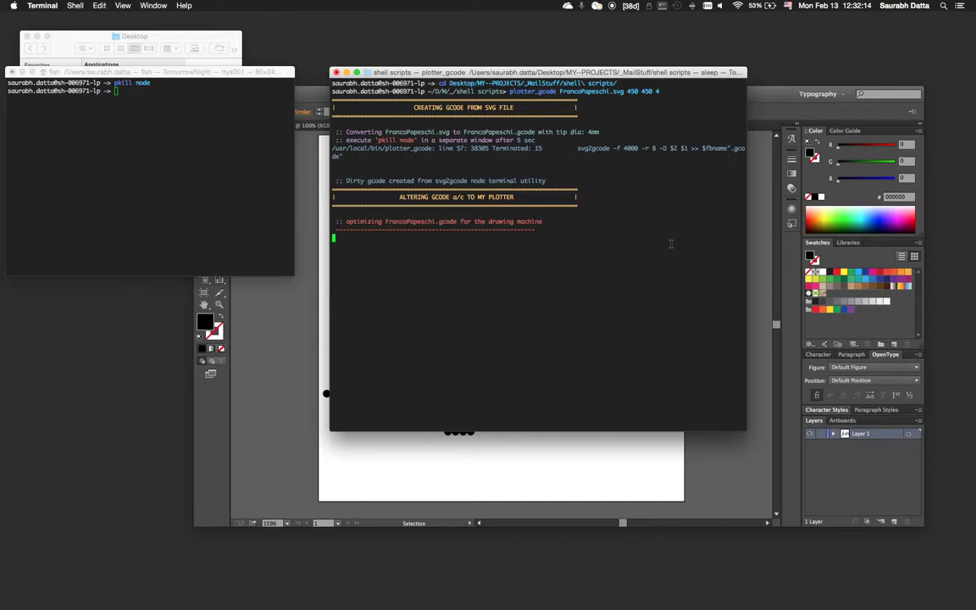
left_click(149, 38)
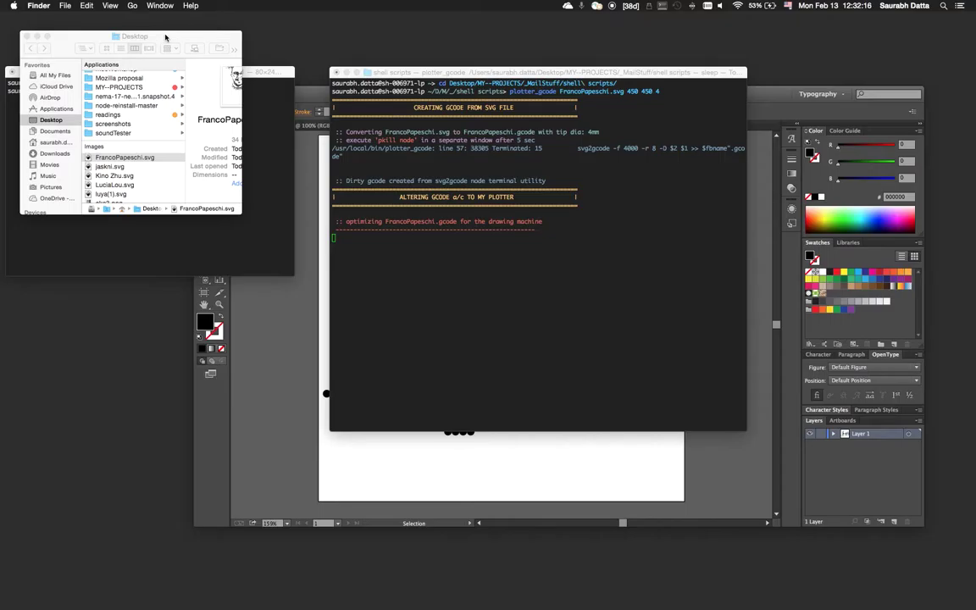
scroll(121, 127, "up", 3)
left_click(128, 151)
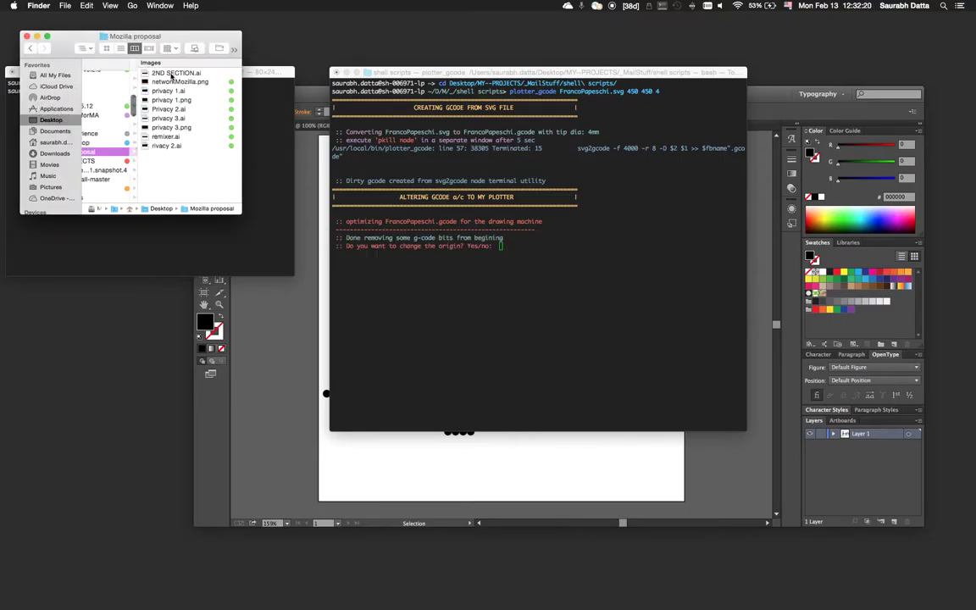
scroll(115, 131, "left", 2)
left_click(104, 161)
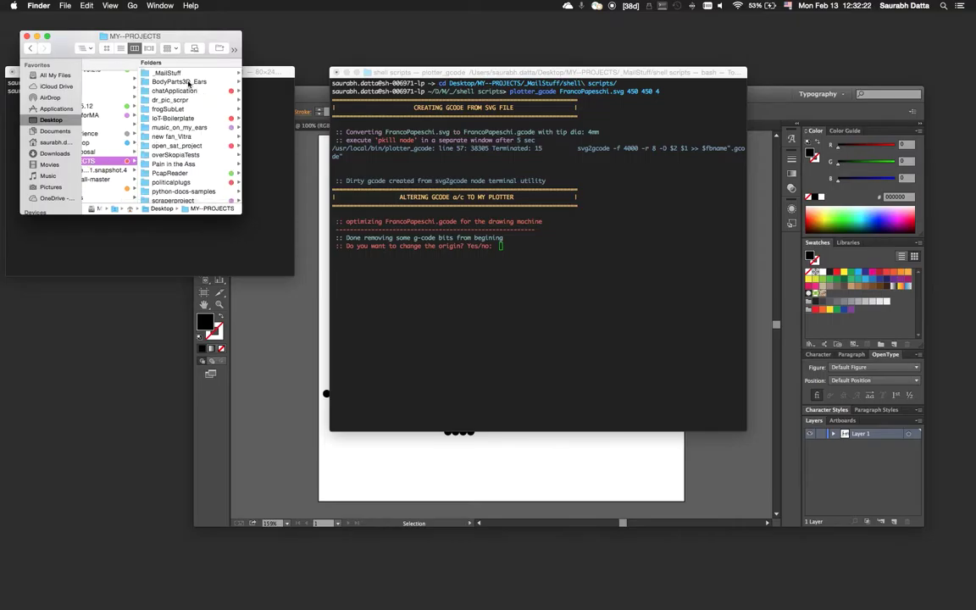
left_click(174, 78)
left_click(178, 173)
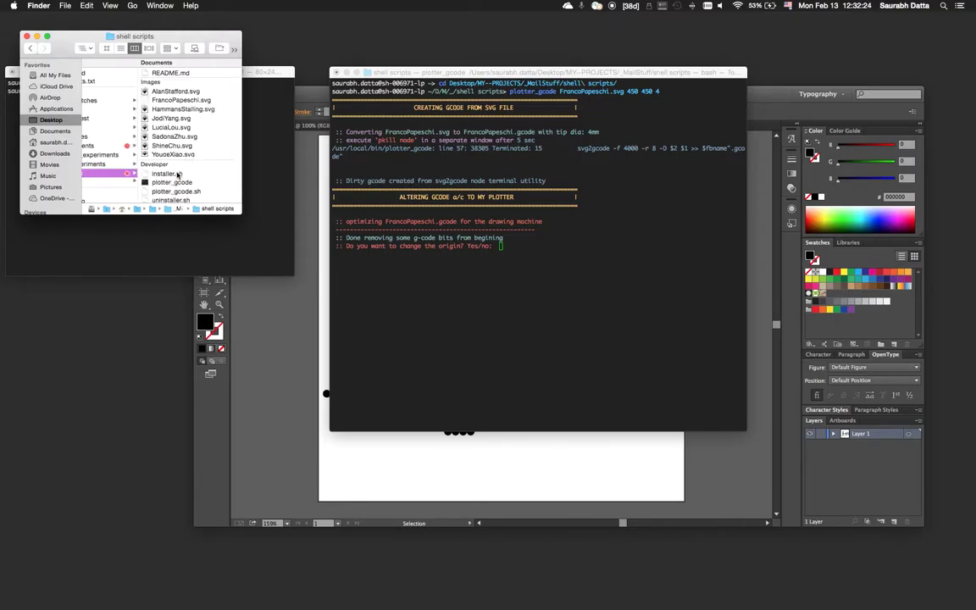
scroll(200, 165, "down", 5)
scroll(212, 169, "down", 4)
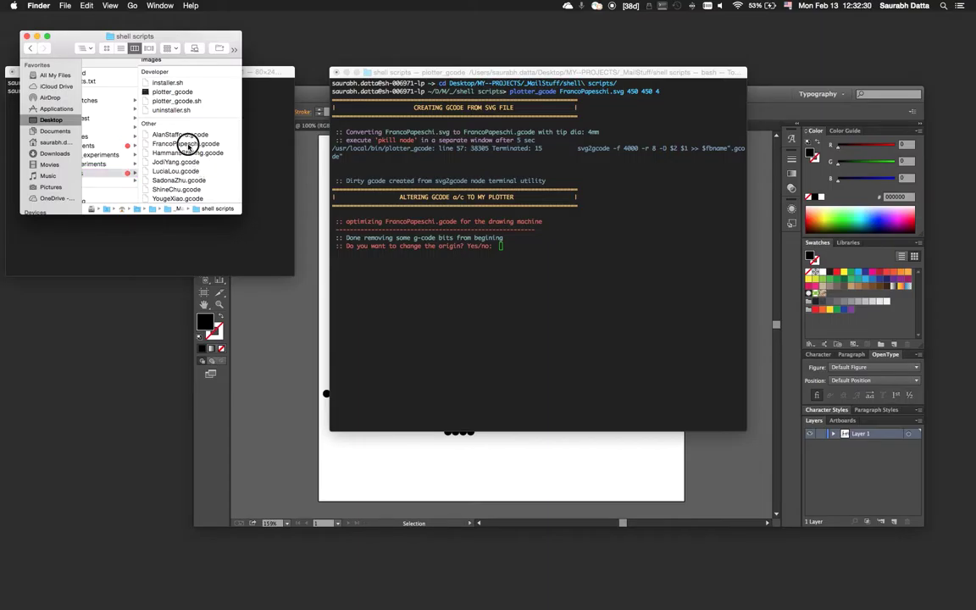
left_click(186, 144)
right_click(92, 134)
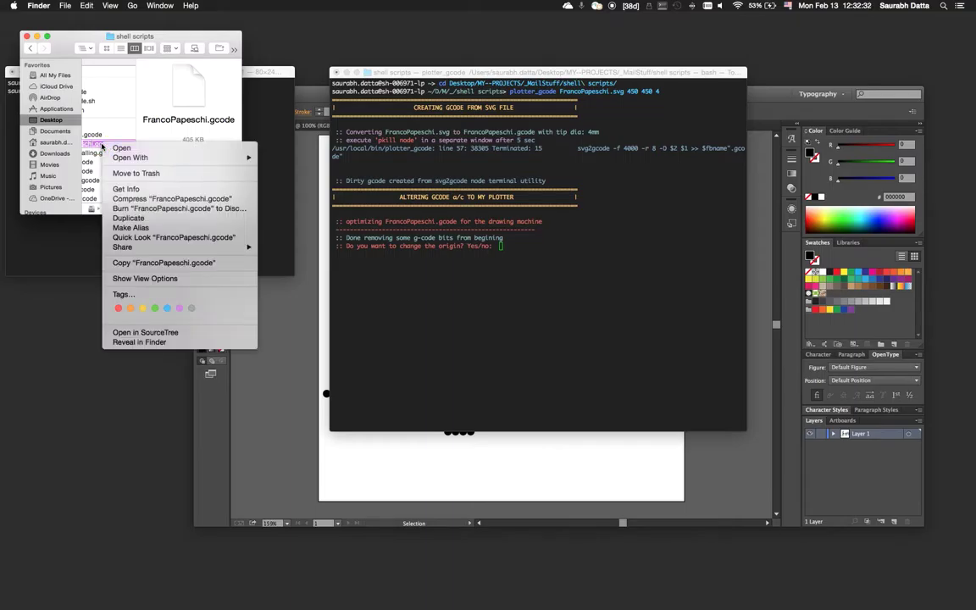
left_click(99, 144)
Answer Yes to changing the plotter origin and set it to X 10, Y 10 mm.
left_click(545, 245)
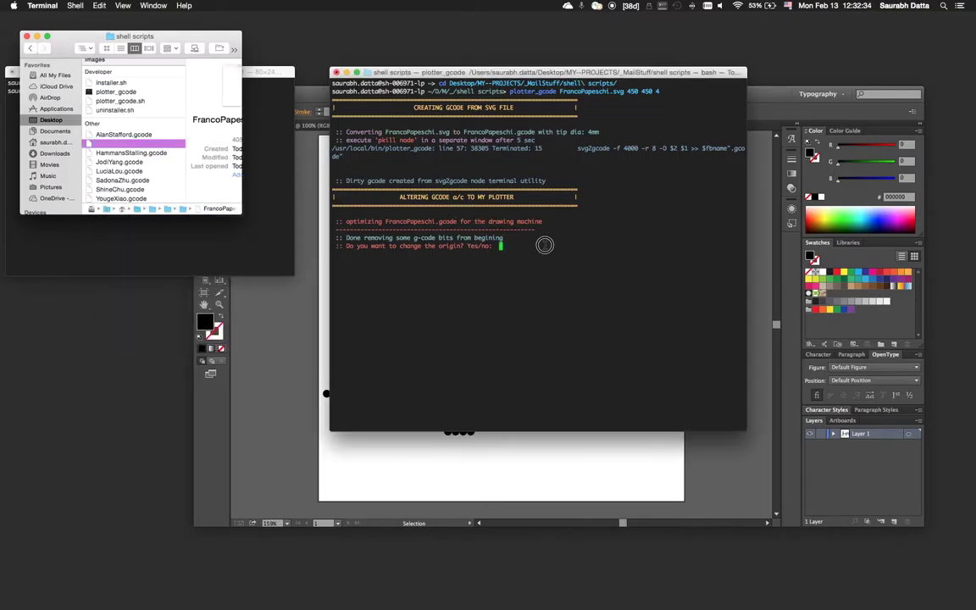
type("Yes")
key("Return")
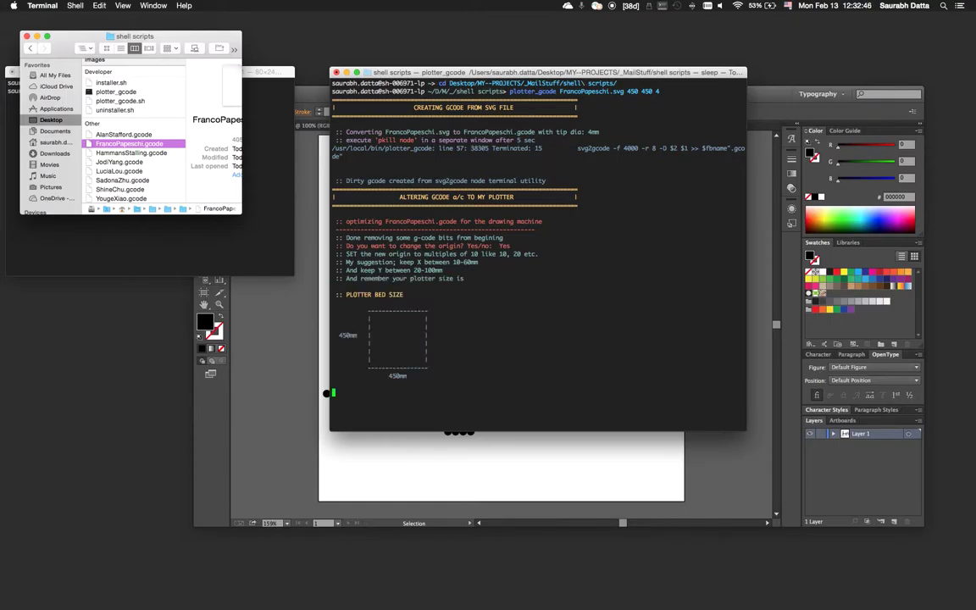
type("10")
key("Return")
type("10")
key("Return")
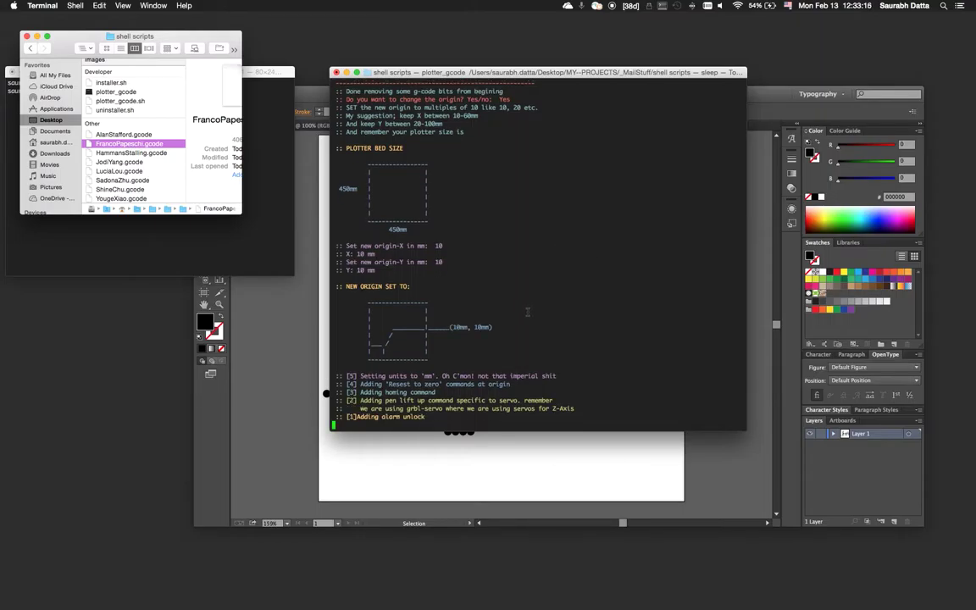
Launch System Preferences through Spotlight.
key("super+space")
type("sys")
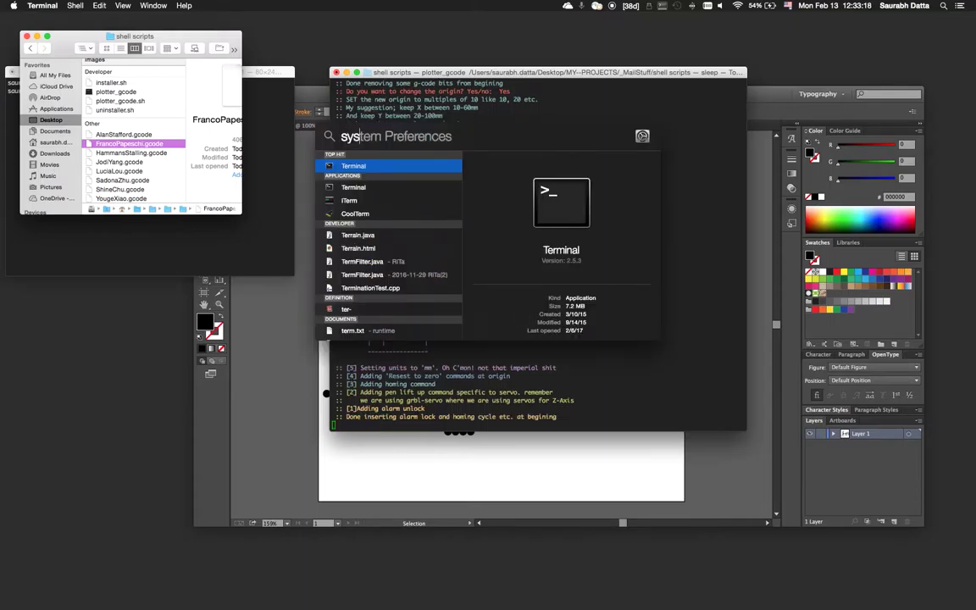
key("Return")
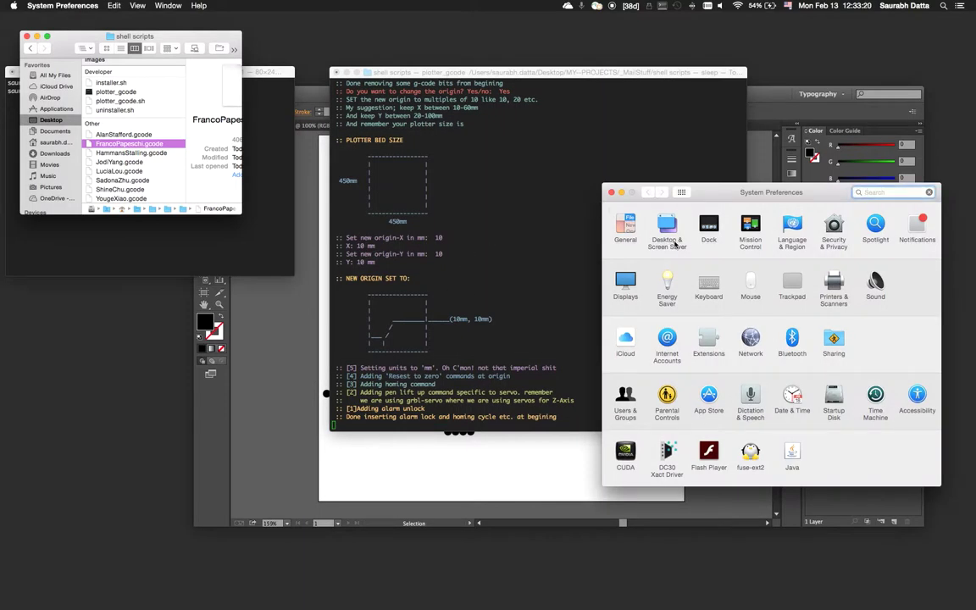